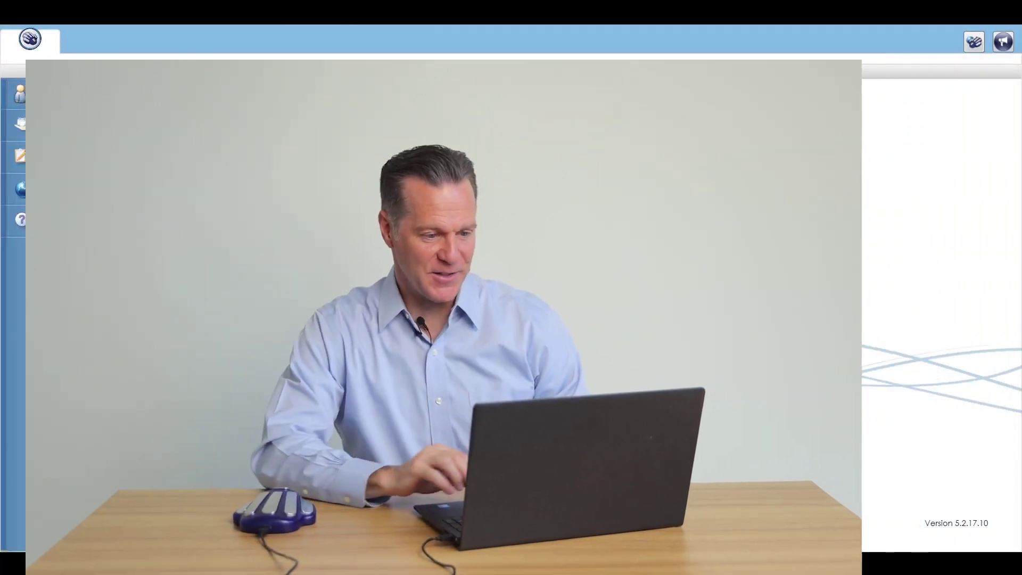
# Find the male test client by searching 'test', start a new session and list the biosurveys
pyautogui.click(75, 102)
pyautogui.click(238, 119)
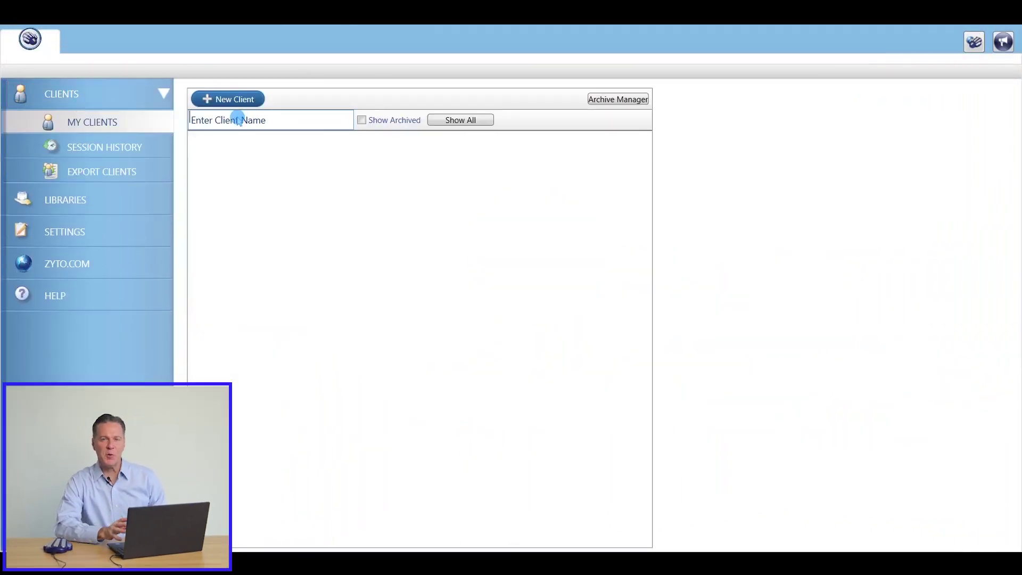
pyautogui.write('test')
pyautogui.click(235, 157)
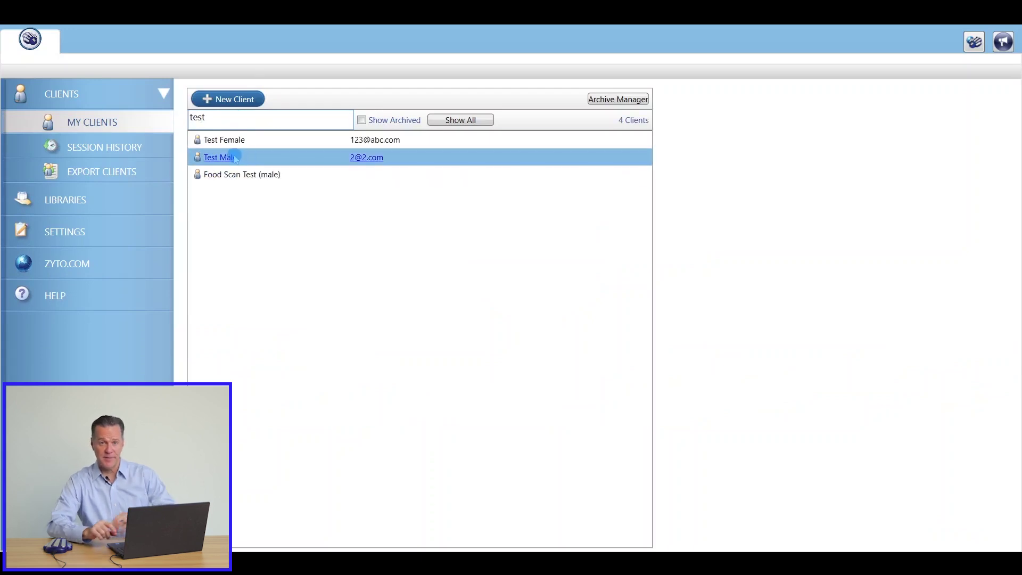
pyautogui.doubleClick(234, 157)
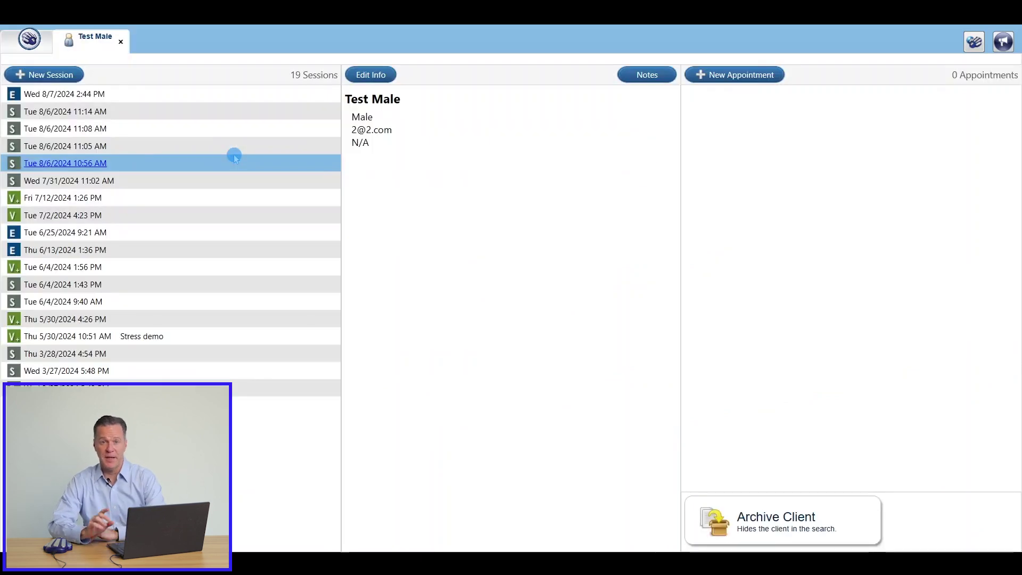
pyautogui.click(51, 75)
pyautogui.click(134, 72)
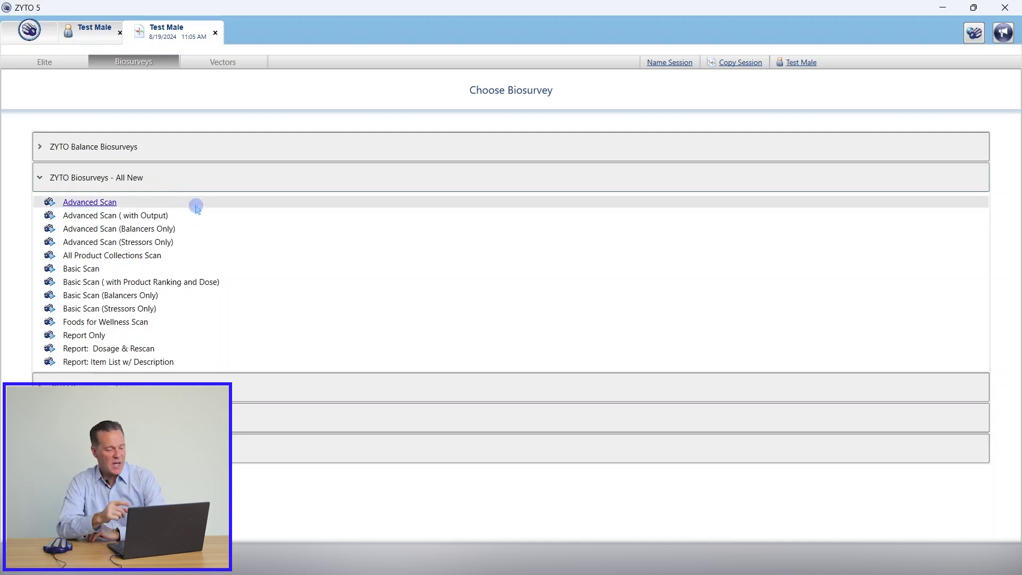
pyautogui.moveTo(276, 272)
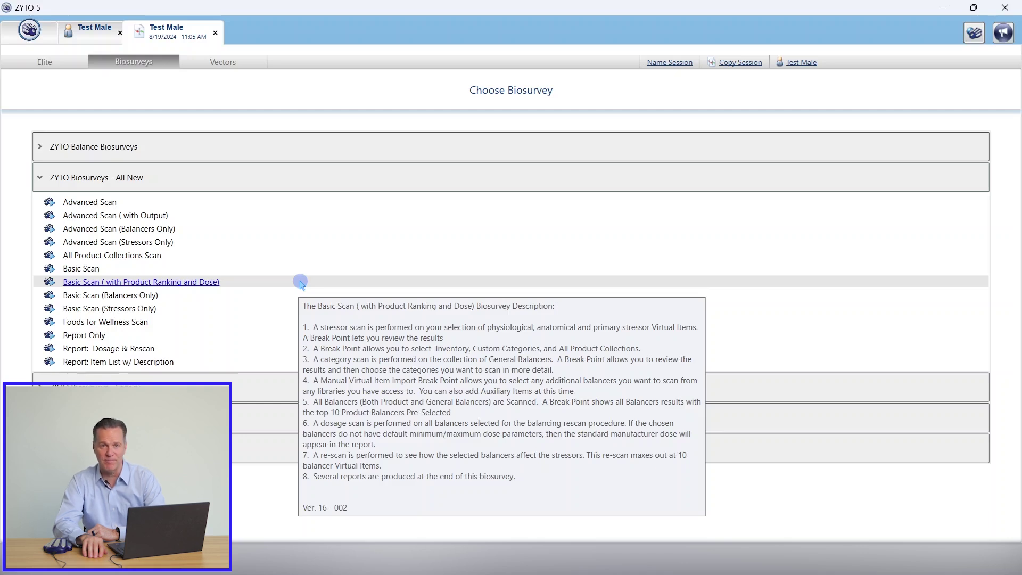
# Run the Basic Scan (with Product Ranking and Dose) biosurvey
pyautogui.click(301, 282)
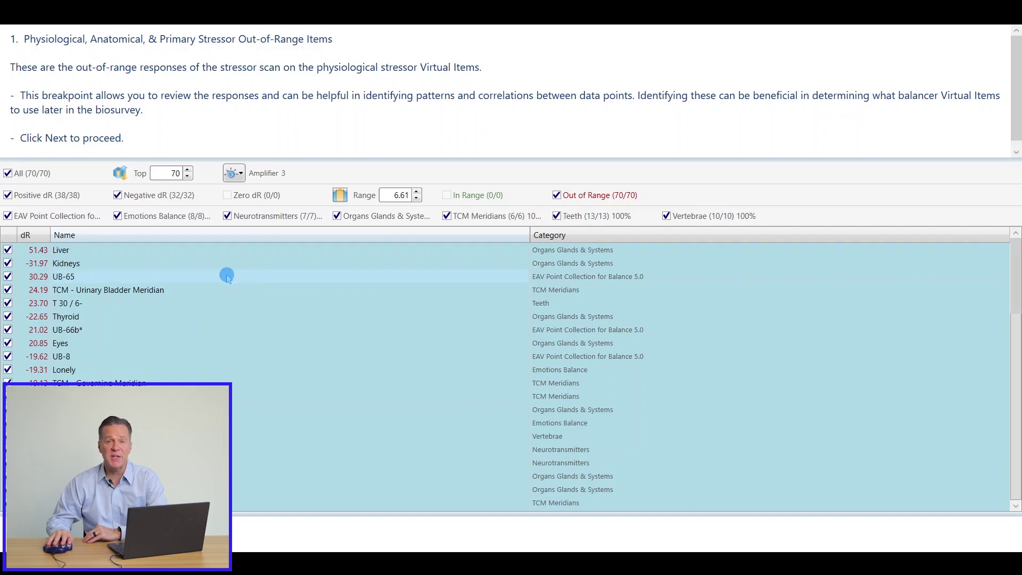
pyautogui.scroll(-2, 227, 276)
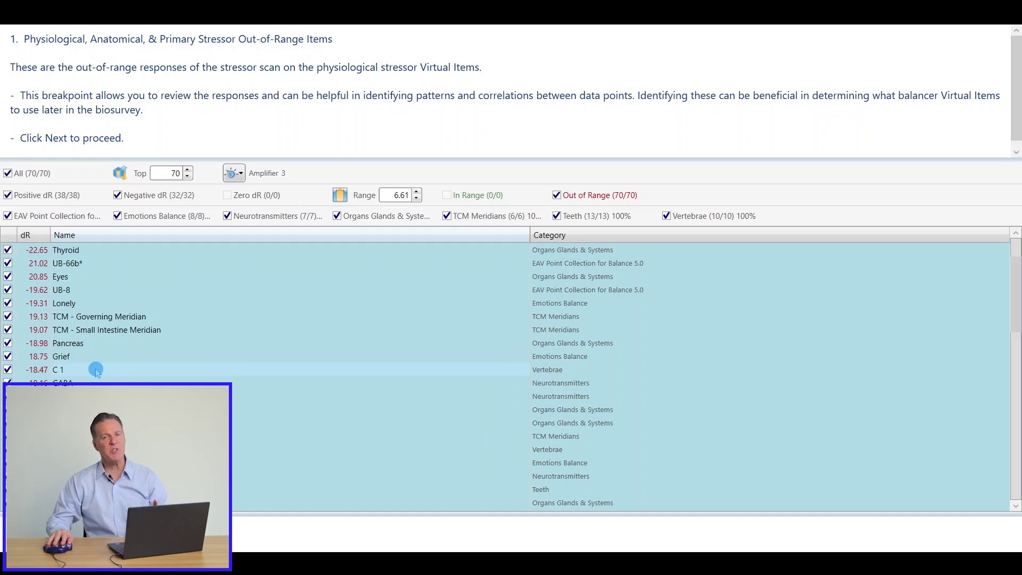
pyautogui.scroll(-3, 95, 368)
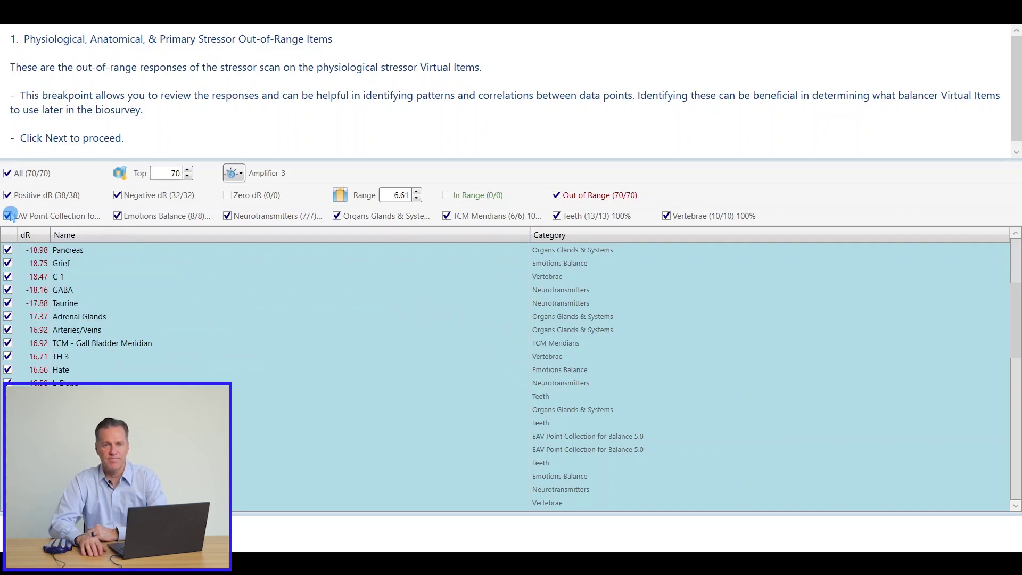
# Toggle the EAV Point Collection items off and on, then clear and reselect all items
pyautogui.click(8, 216)
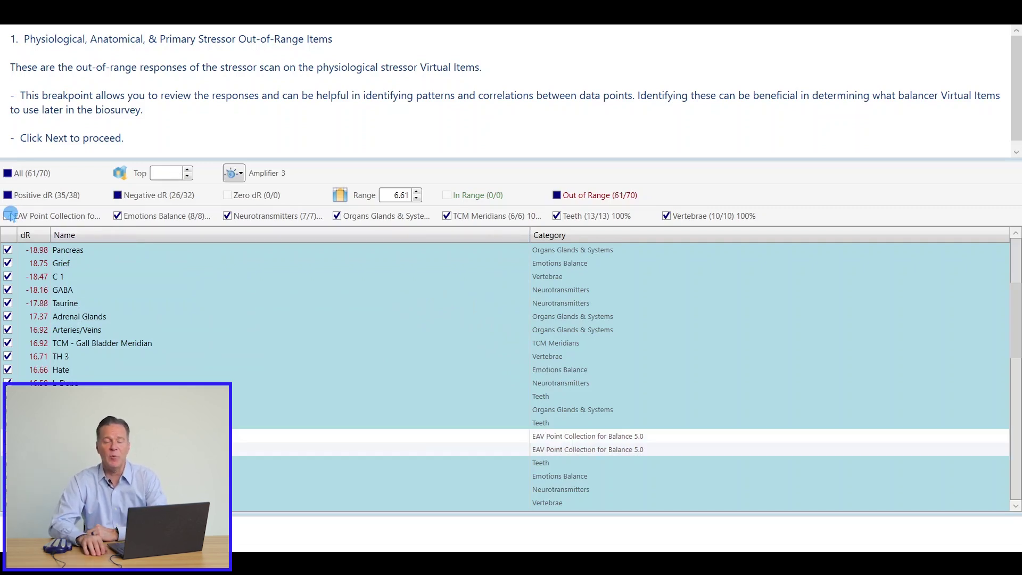
pyautogui.click(8, 216)
pyautogui.click(8, 173)
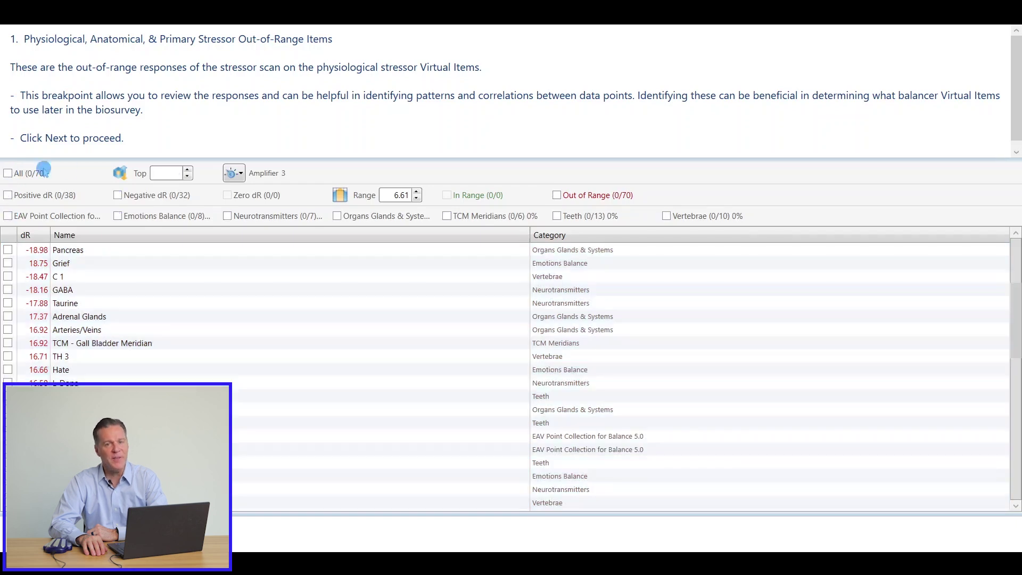
pyautogui.click(557, 195)
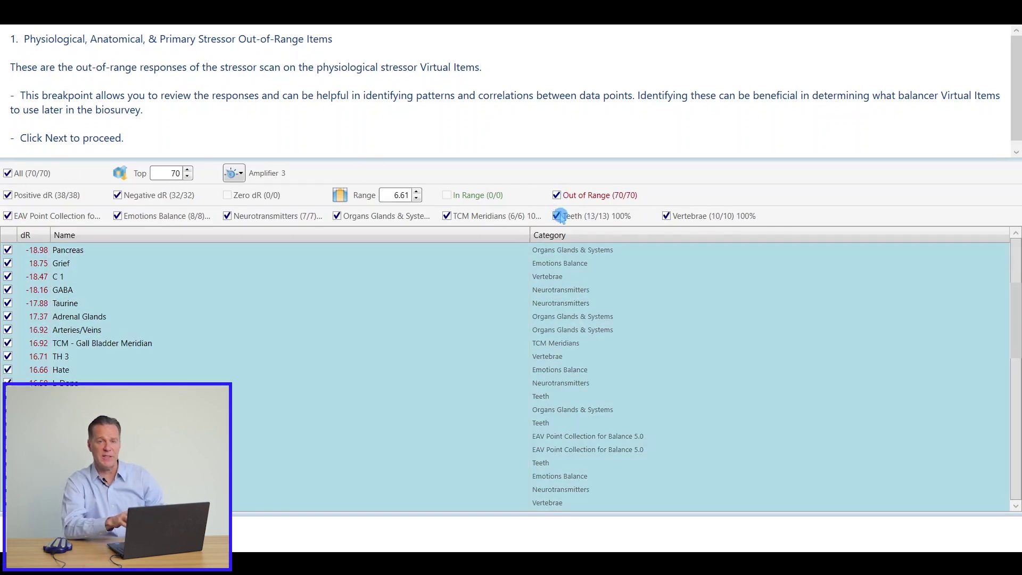
# Try category filters: exclude Teeth and Vertebrae, then select TCM Meridians, Neurotransmitters and Emotions Balance
pyautogui.click(558, 216)
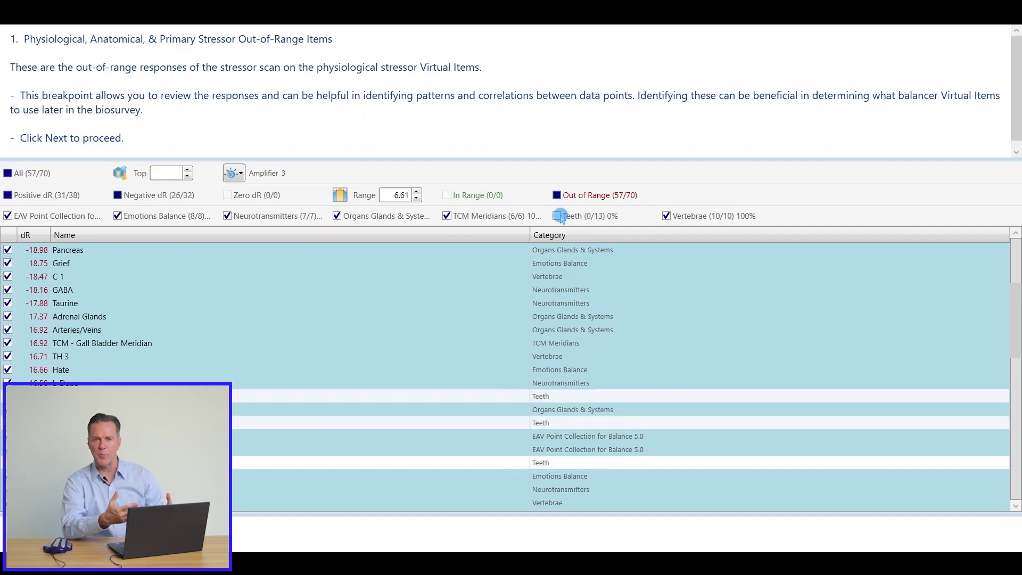
pyautogui.click(667, 215)
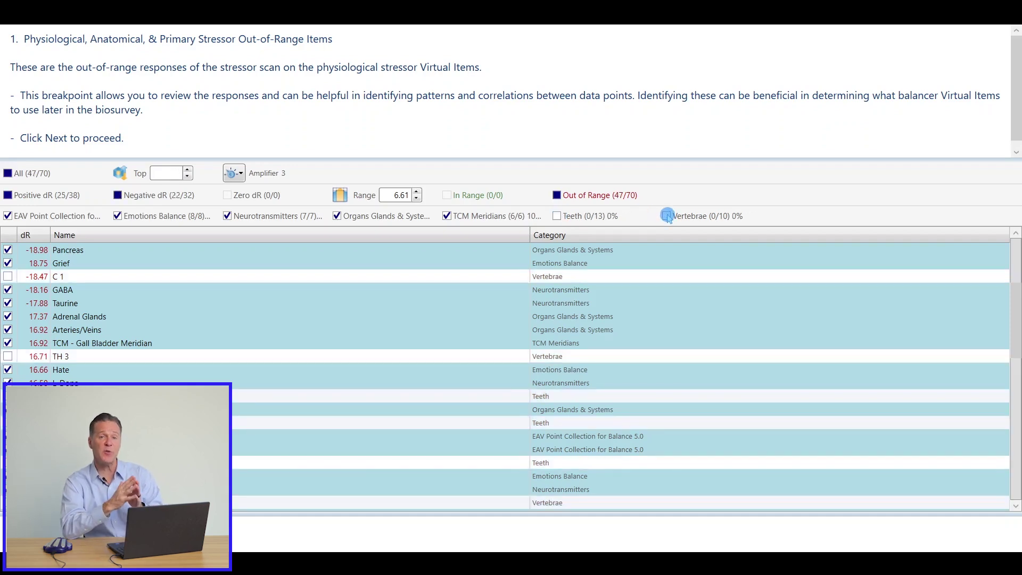
pyautogui.click(8, 173)
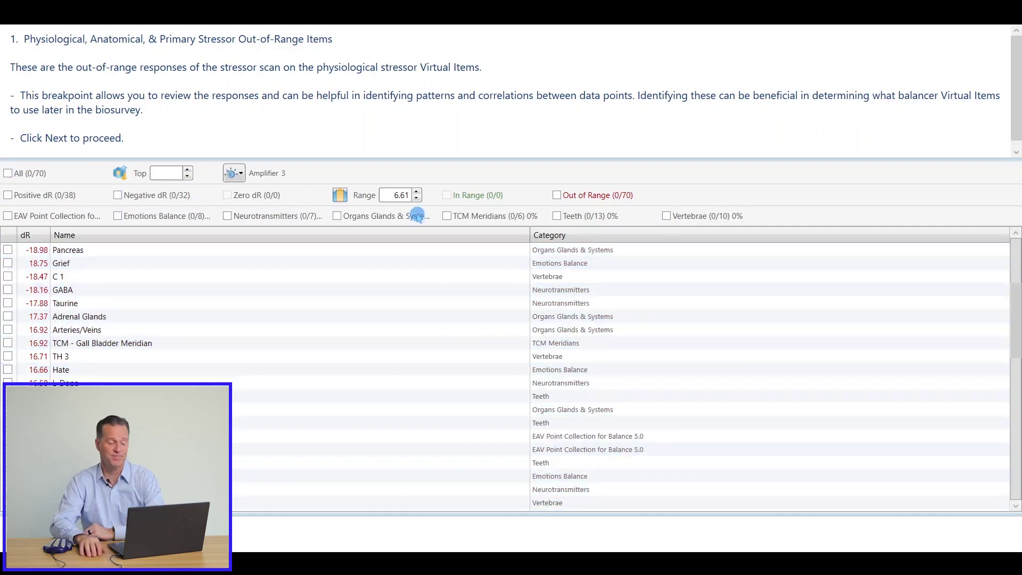
pyautogui.click(446, 216)
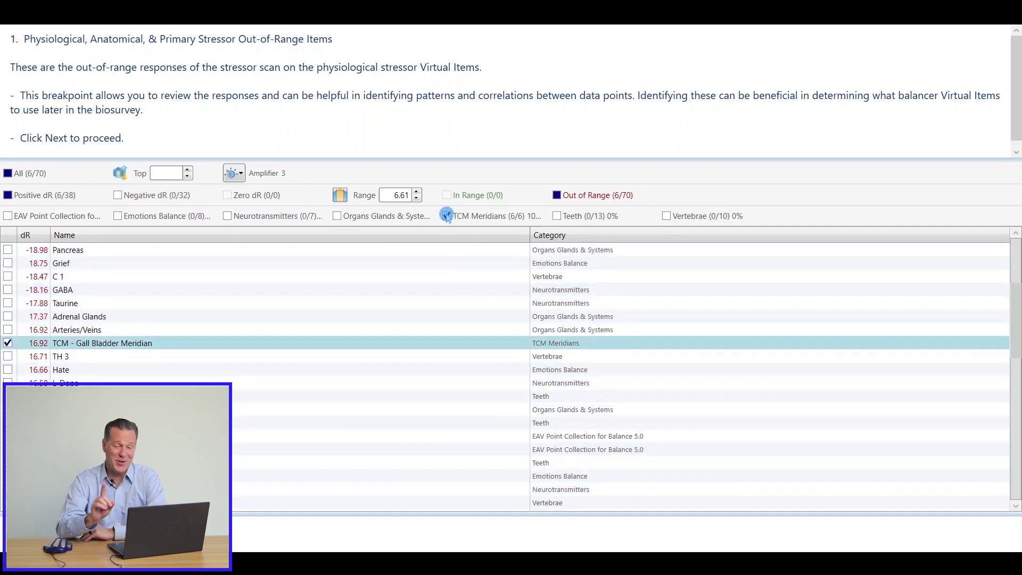
pyautogui.click(557, 196)
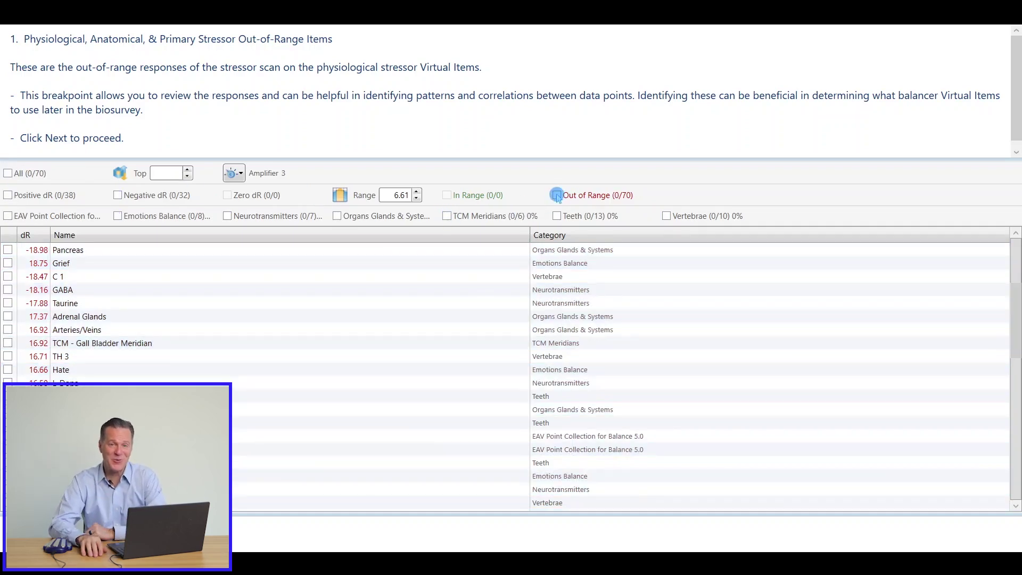
pyautogui.click(447, 215)
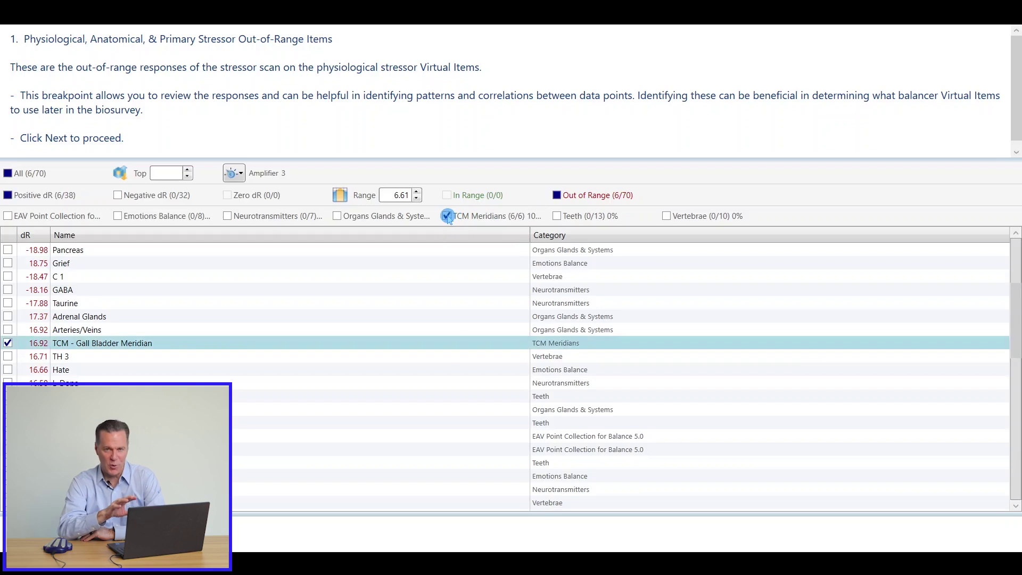
pyautogui.click(227, 216)
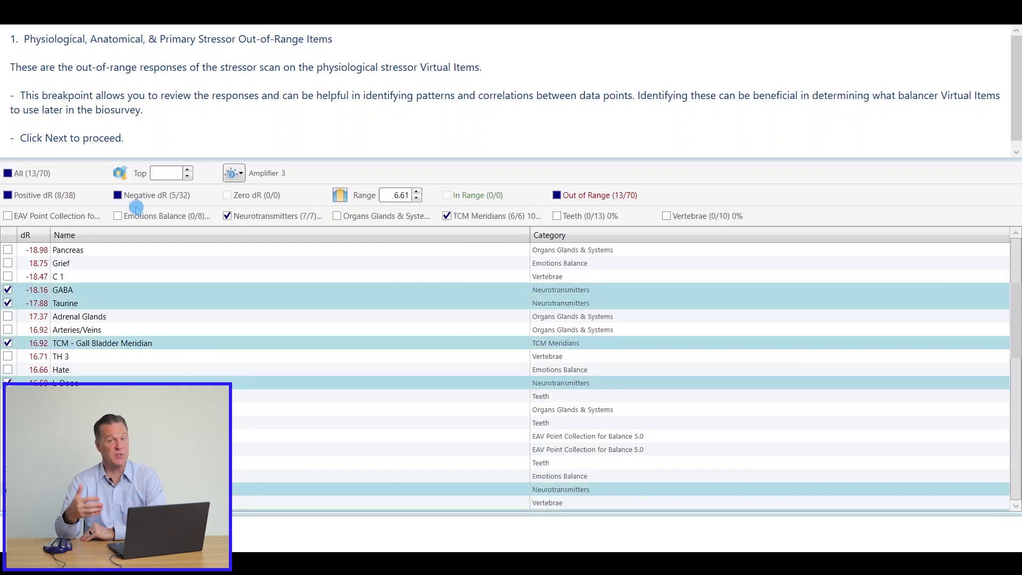
pyautogui.click(117, 216)
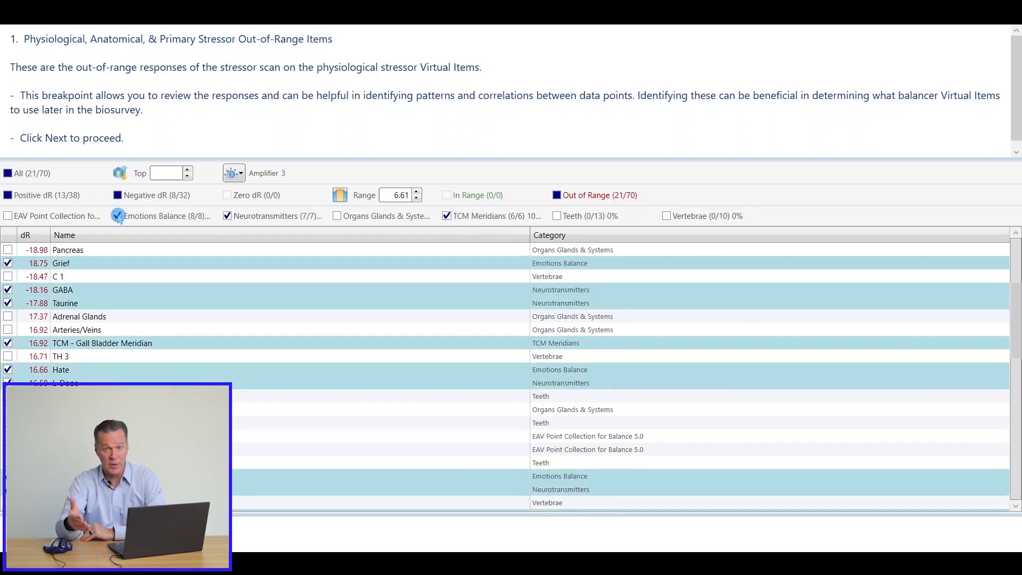
pyautogui.click(8, 173)
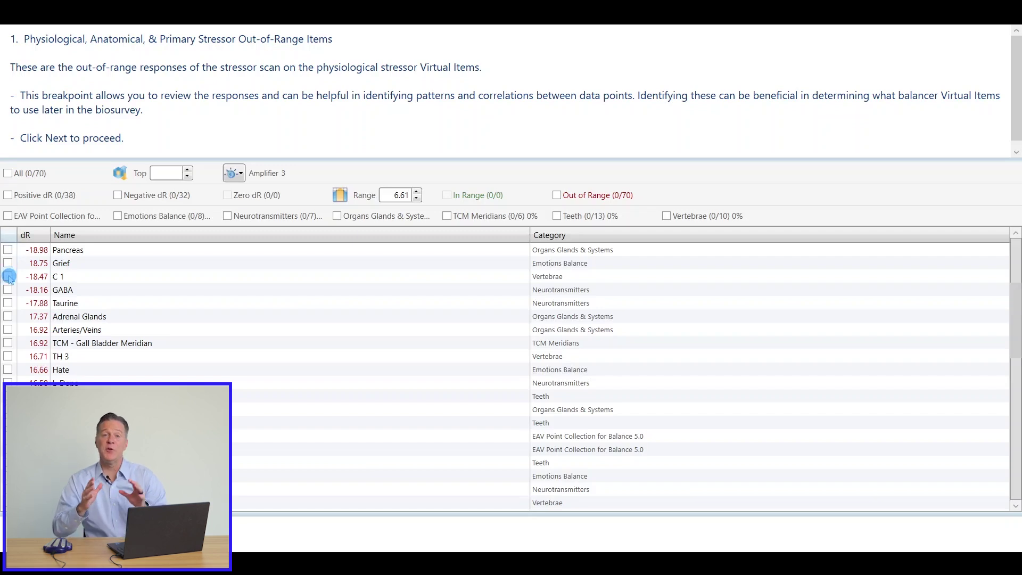
# Reselect all 70 items, briefly deselect C 1 and a Teeth item, then check all 70 again
pyautogui.click(9, 173)
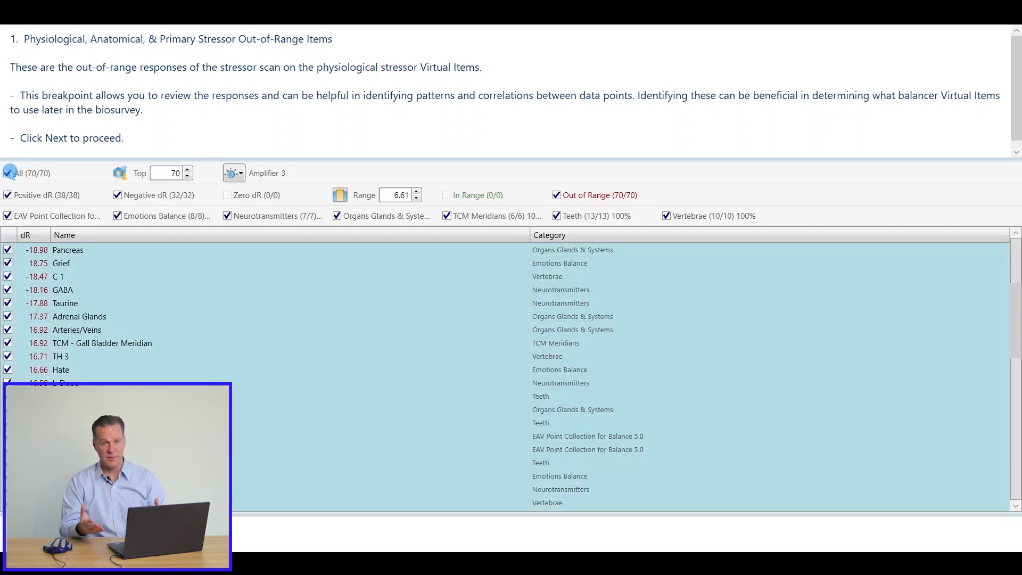
pyautogui.click(8, 276)
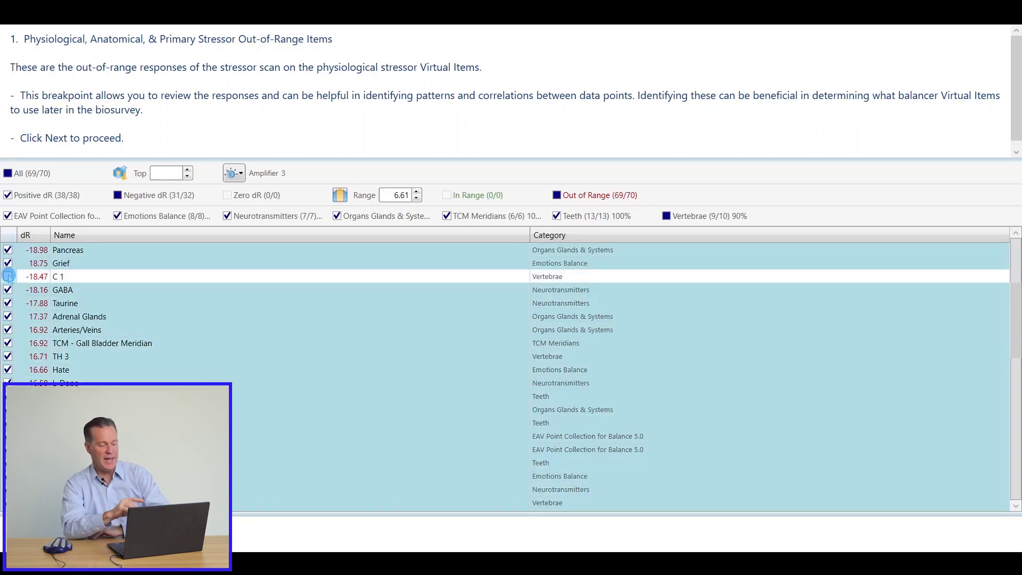
pyautogui.click(8, 396)
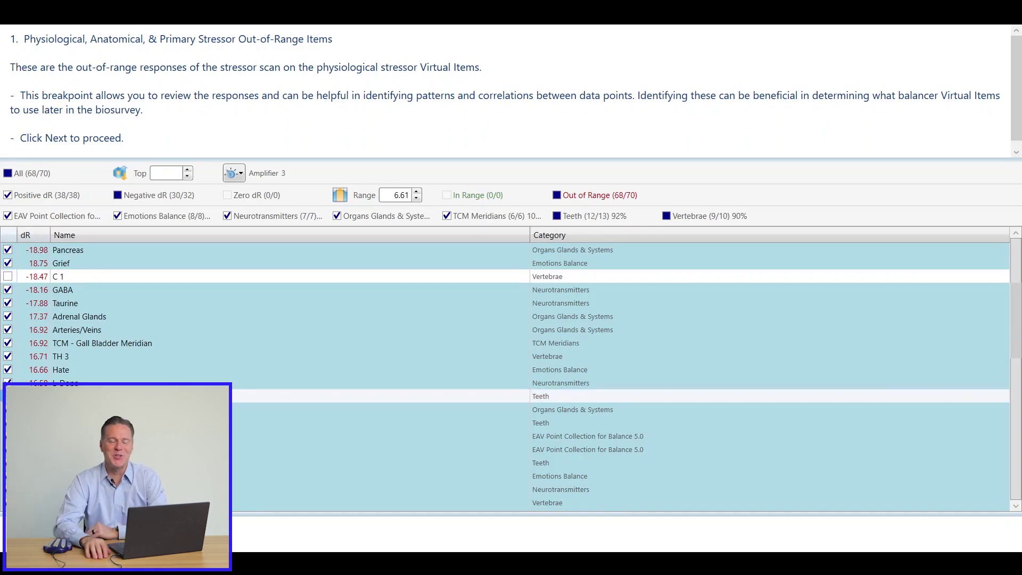
pyautogui.click(7, 173)
pyautogui.click(6, 173)
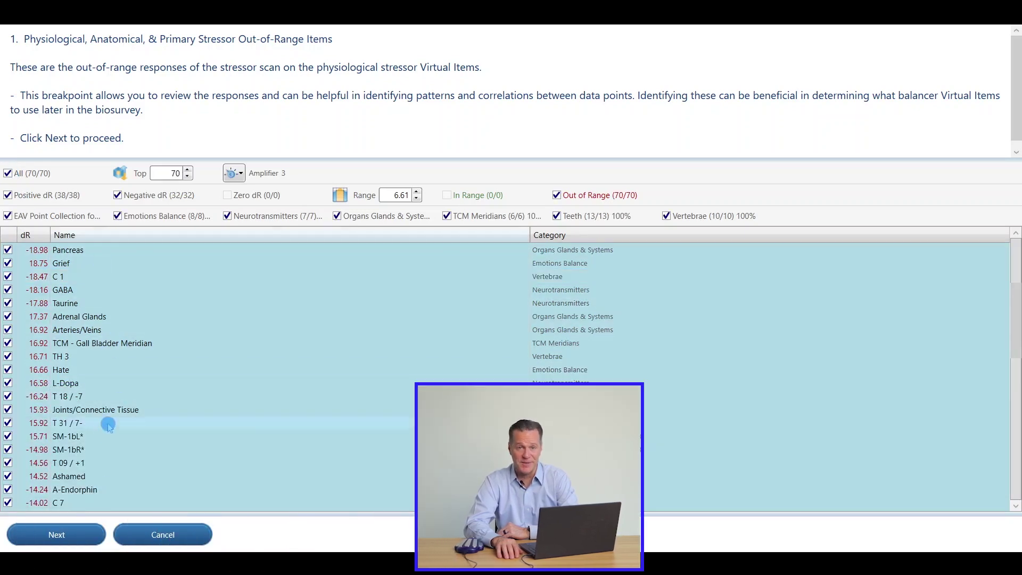
# Continue from the 70-item out-of-range review so the scan reaches Balancer Selection
pyautogui.click(93, 535)
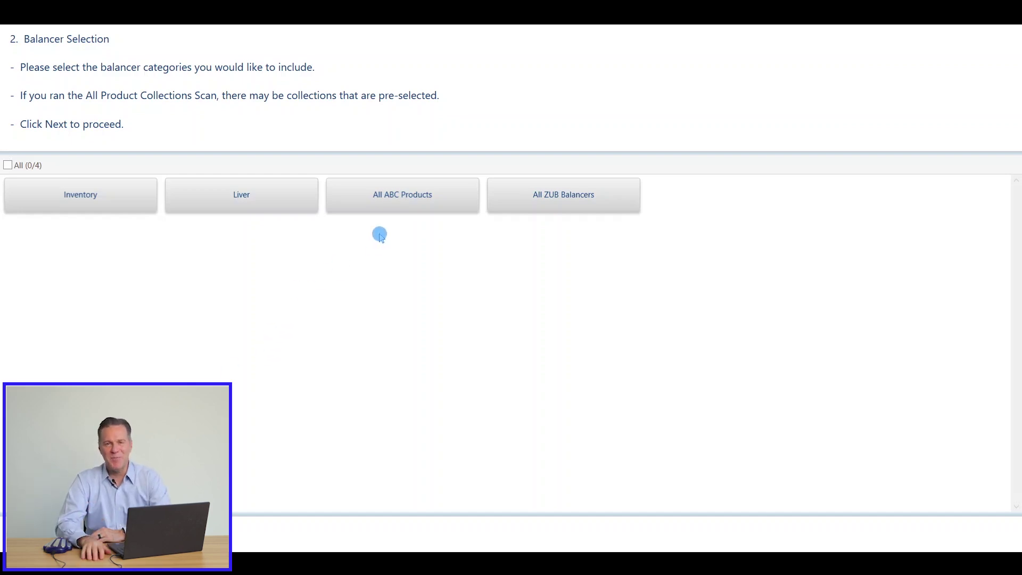
# Add All ABC Products as a balancer category and continue to its scan responses
pyautogui.click(416, 208)
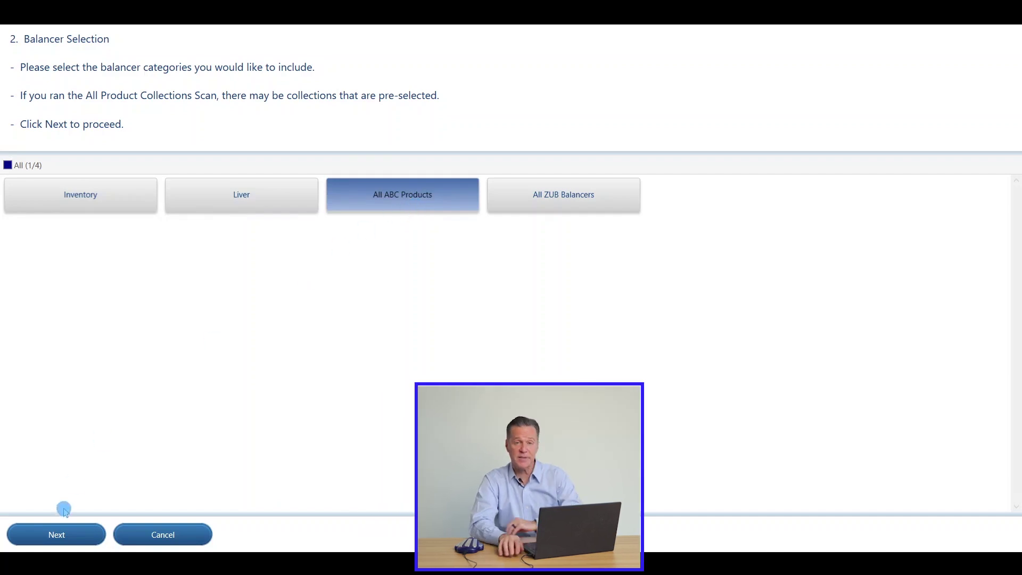
pyautogui.click(63, 533)
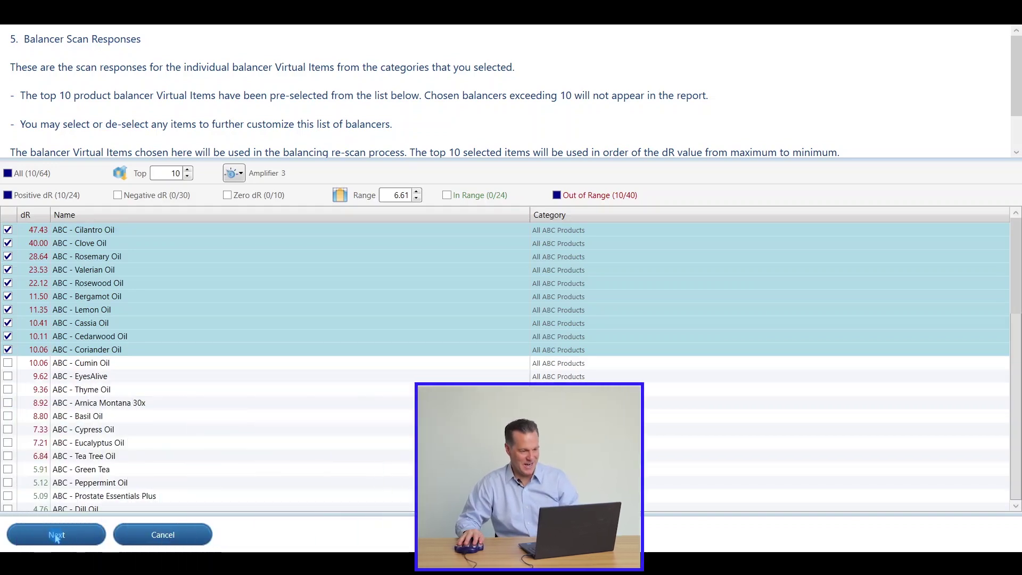
pyautogui.click(57, 537)
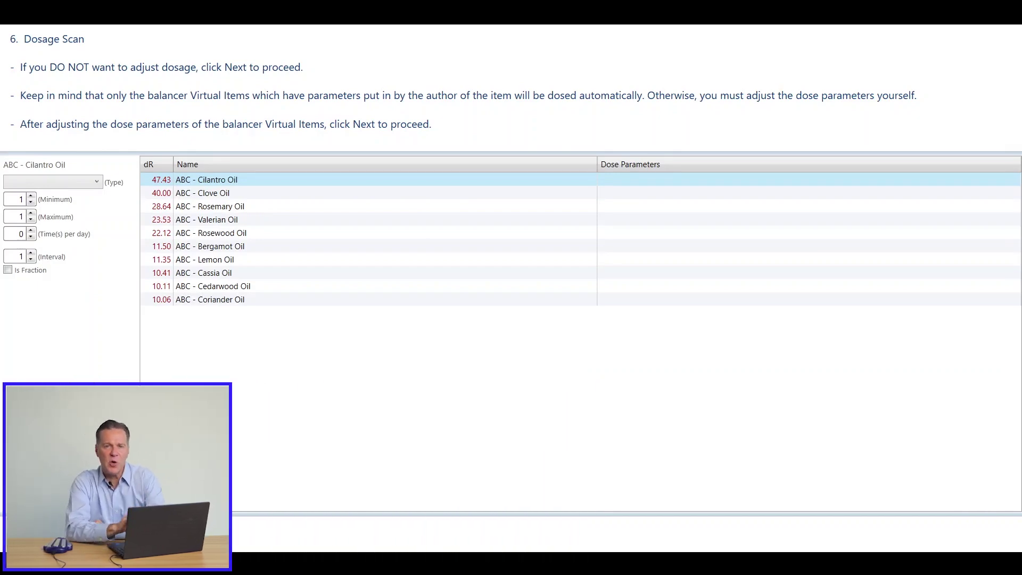
# Keep the default dosage and start the dosage re-scan that produces the Full Report
pyautogui.click(57, 537)
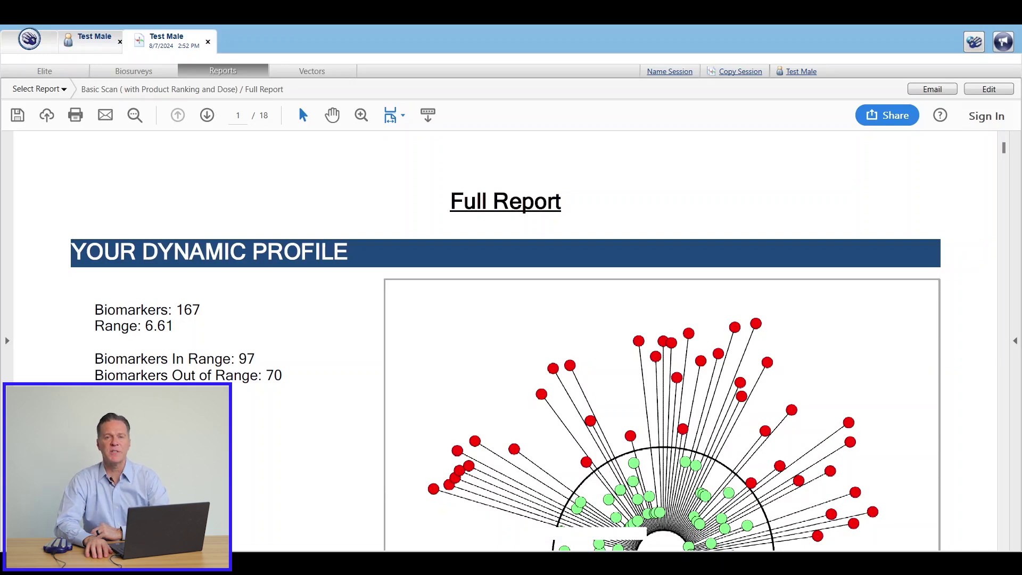
# Scroll through the Full Report's product recommendations, past Rosemary Oil, to ABC - Valerian Oil (23.53)
pyautogui.scroll(-3, 541, 381)
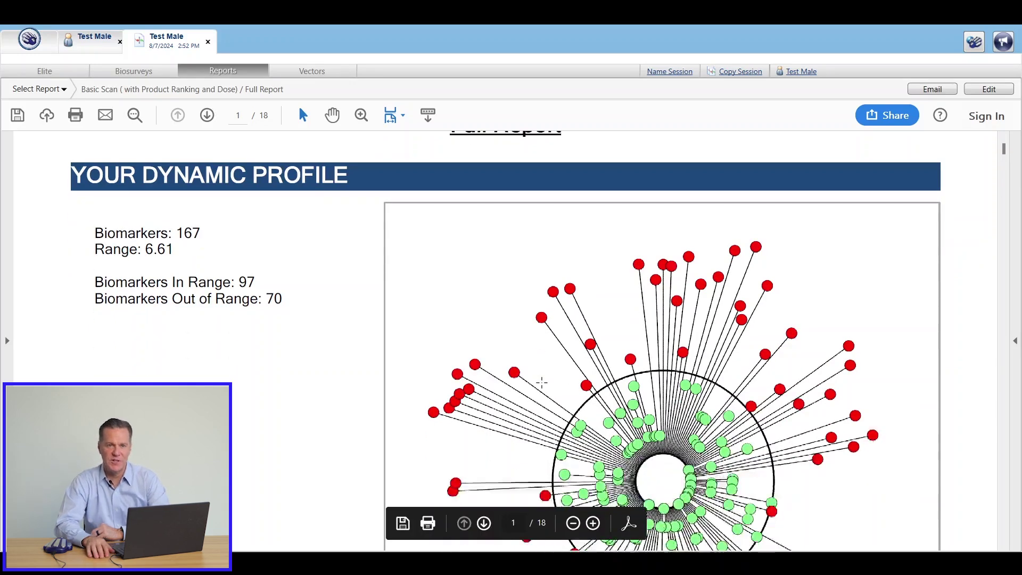
pyautogui.scroll(-4, 541, 382)
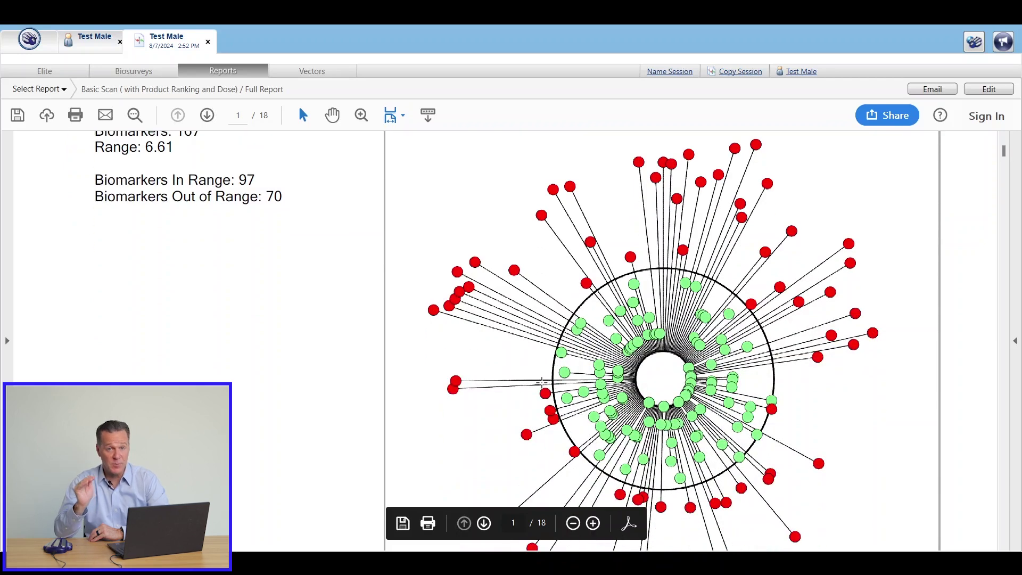
pyautogui.scroll(1, 541, 381)
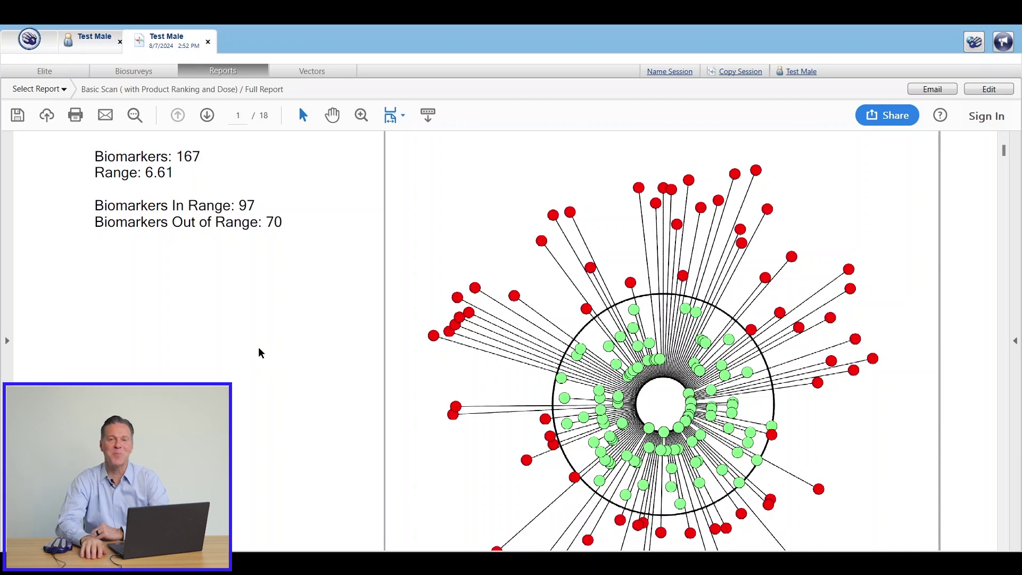
pyautogui.scroll(-9, 258, 351)
pyautogui.scroll(-15, 258, 352)
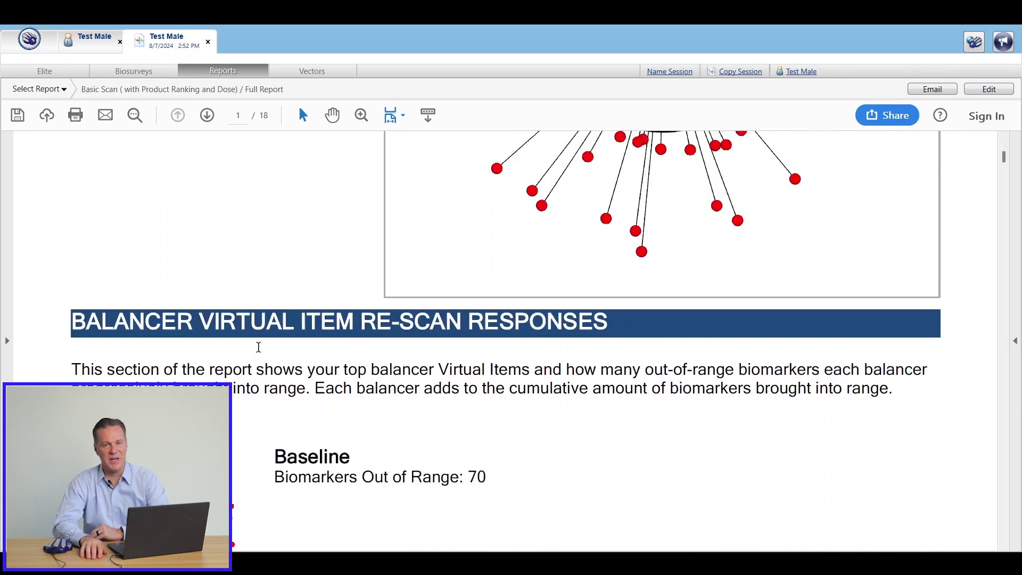
pyautogui.scroll(-14, 261, 352)
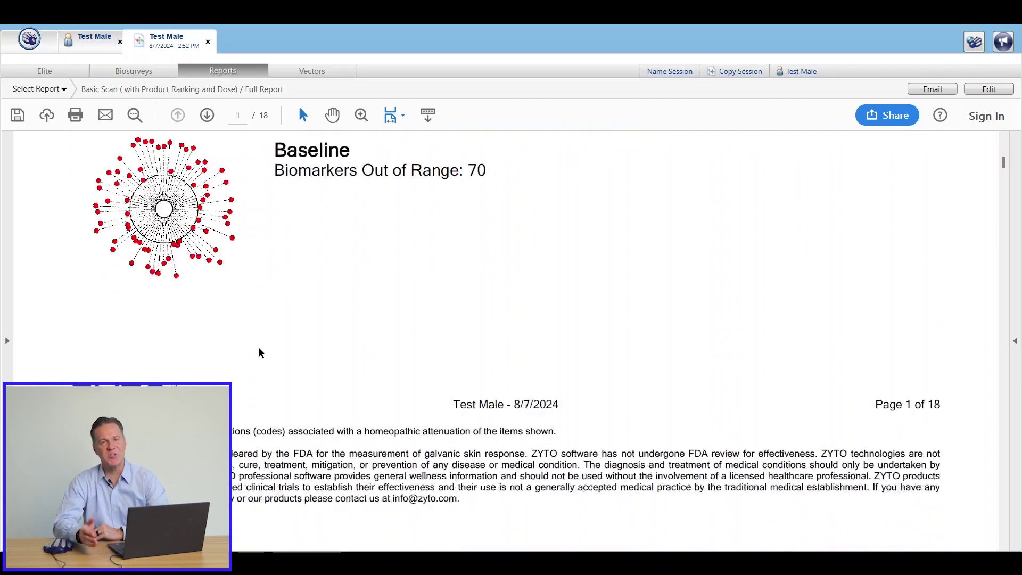
pyautogui.scroll(-6, 260, 352)
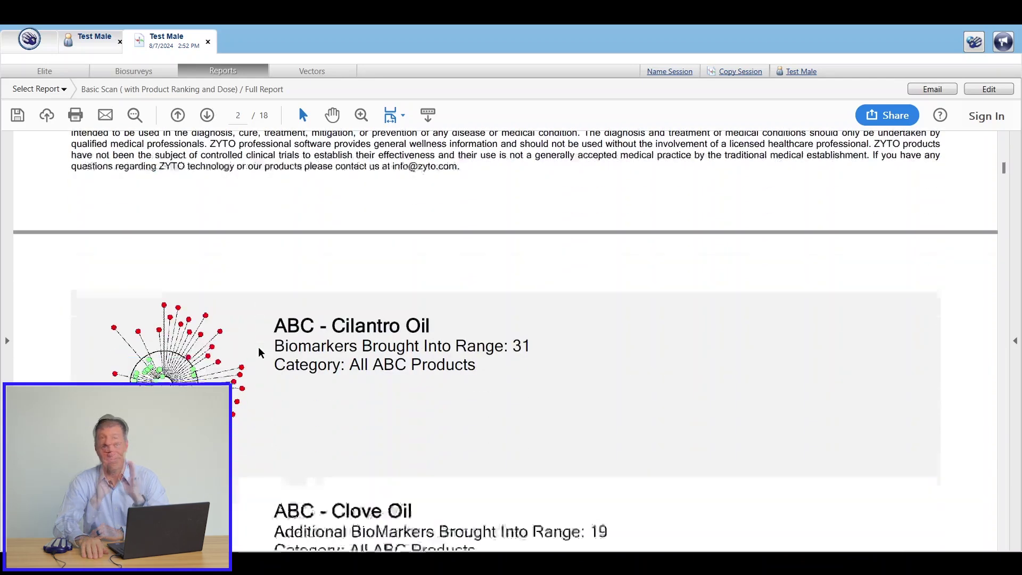
pyautogui.scroll(-4, 258, 352)
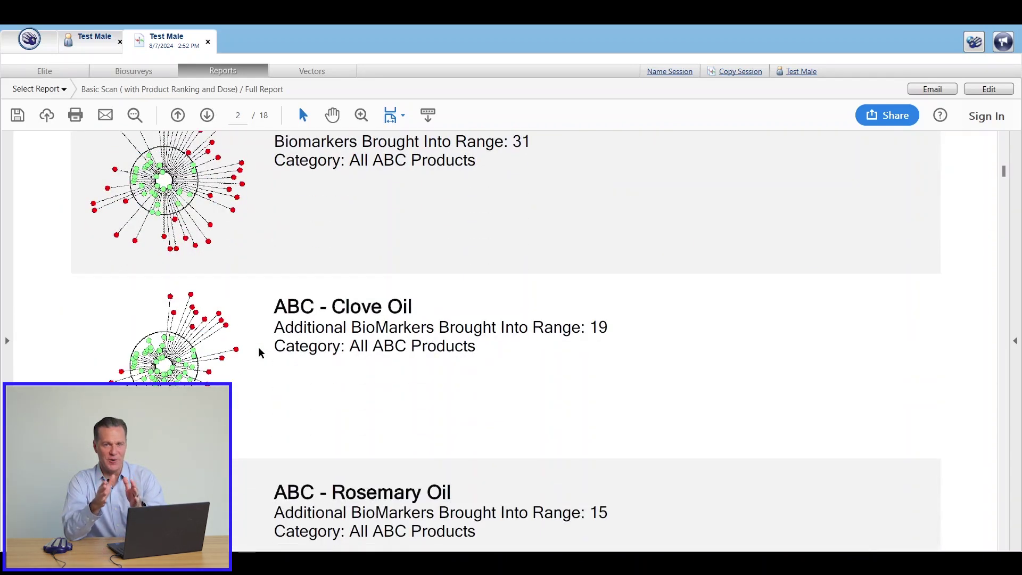
pyautogui.scroll(3, 259, 352)
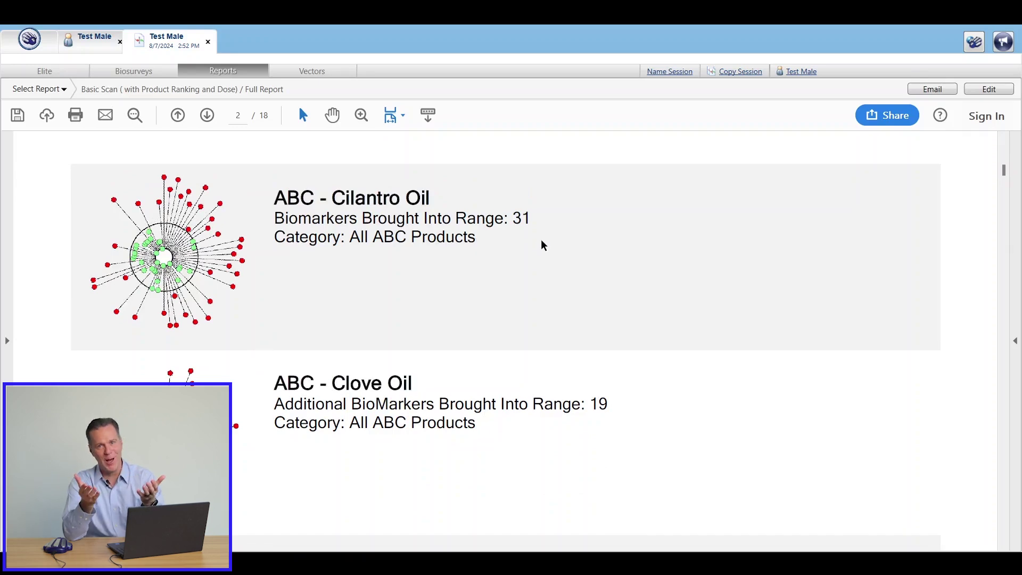
pyautogui.scroll(-8, 541, 241)
pyautogui.scroll(-7, 541, 245)
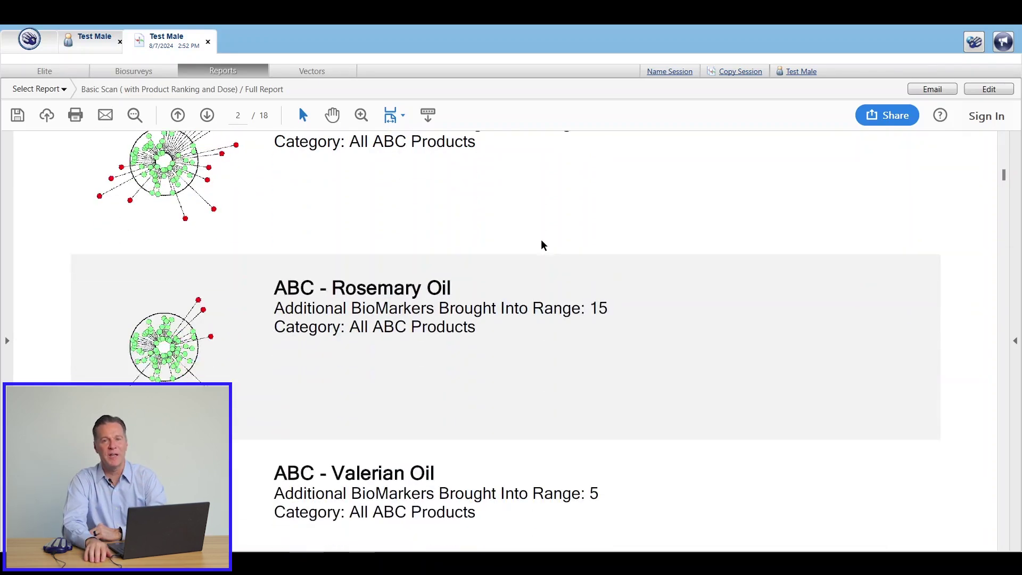
pyautogui.scroll(-5, 541, 245)
pyautogui.scroll(-8, 542, 245)
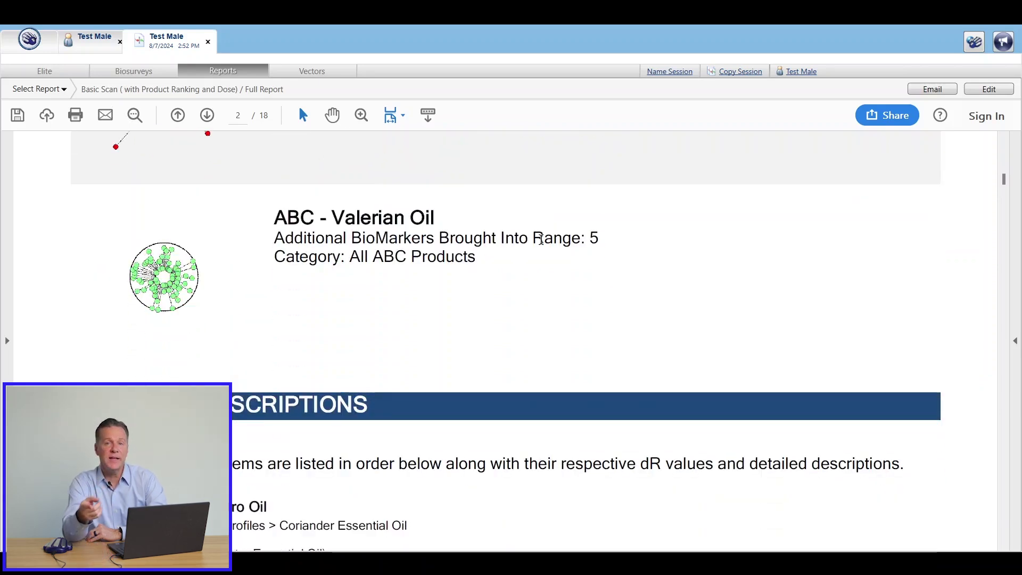
pyautogui.scroll(-5, 541, 245)
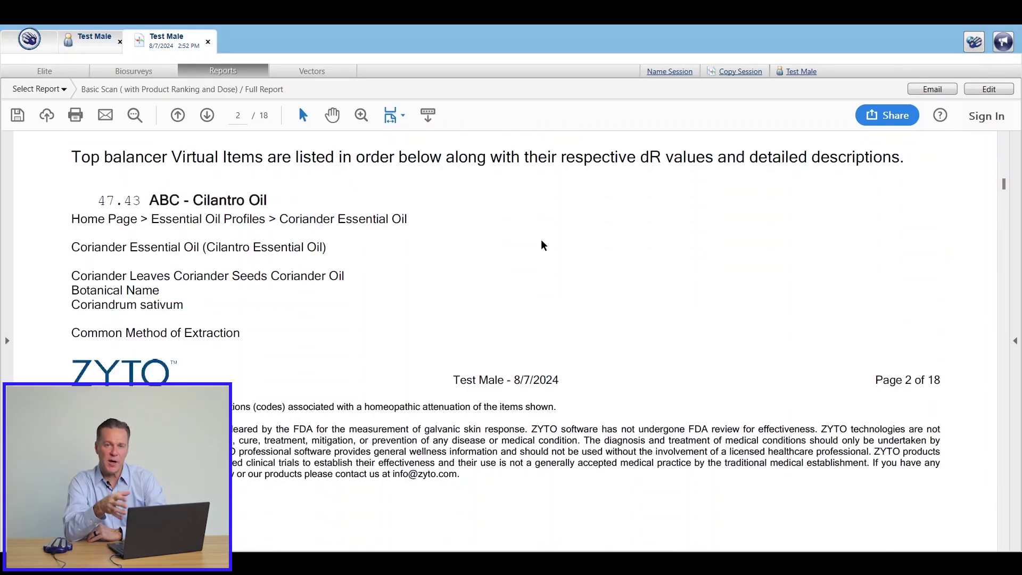
pyautogui.scroll(-7, 541, 242)
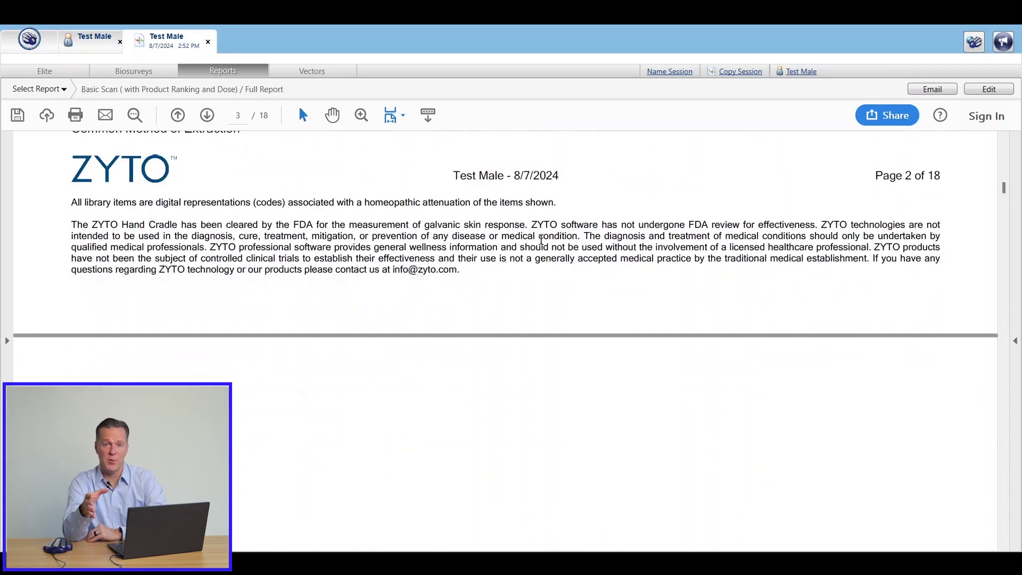
pyautogui.scroll(-4, 542, 245)
pyautogui.scroll(-3, 541, 245)
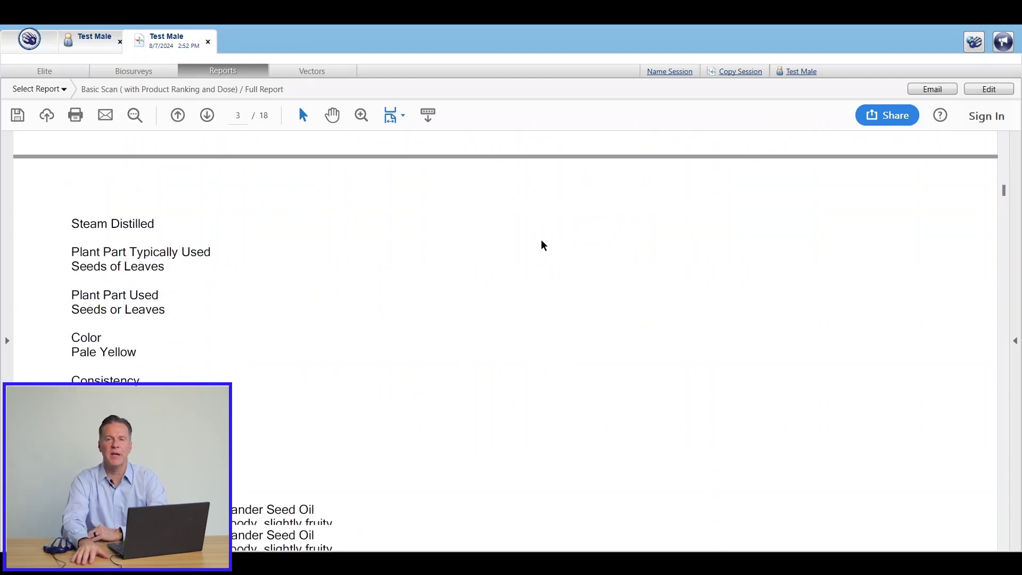
pyautogui.scroll(-1, 541, 245)
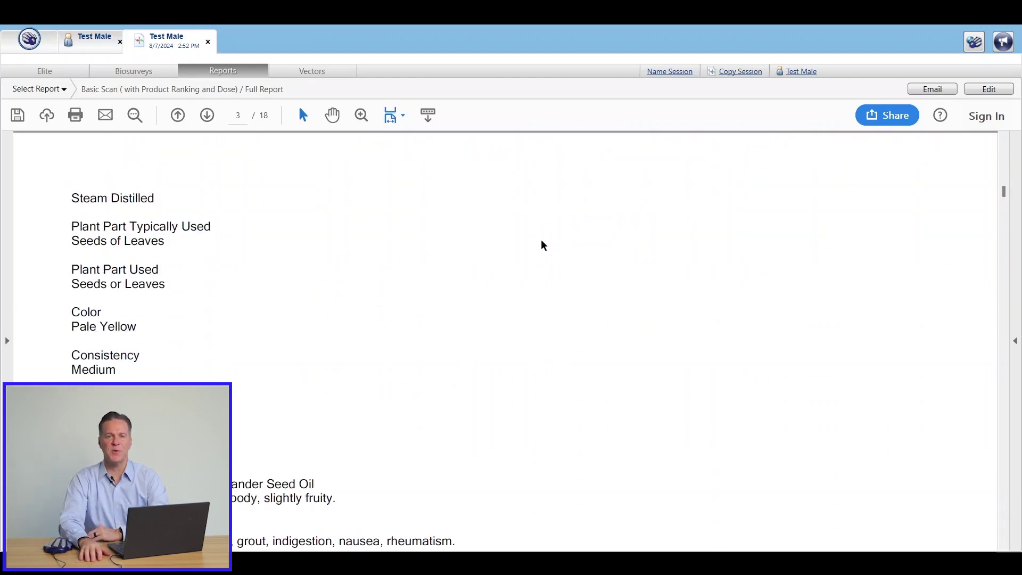
pyautogui.scroll(-1, 542, 245)
pyautogui.scroll(-3, 543, 245)
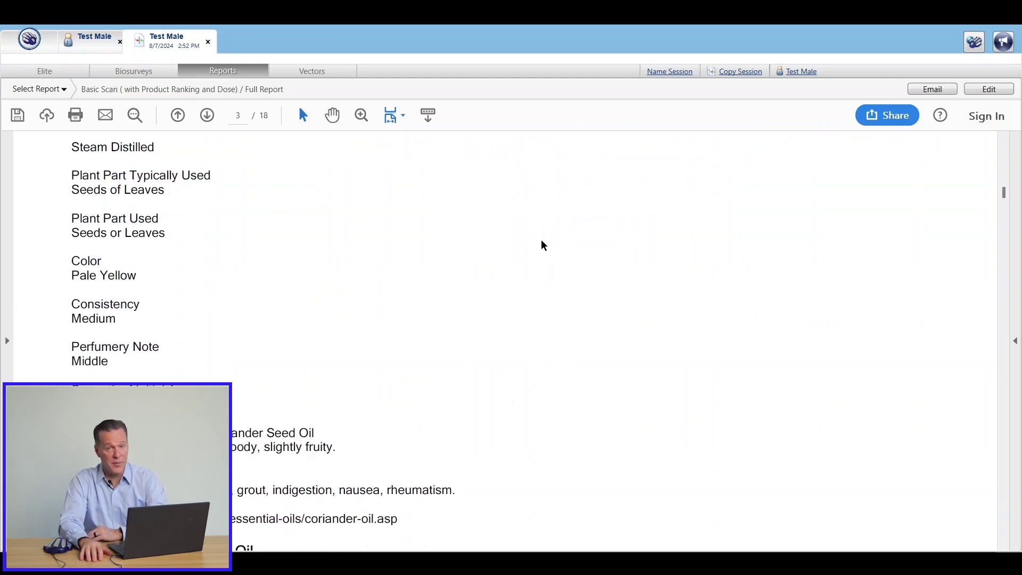
pyautogui.scroll(-2, 542, 245)
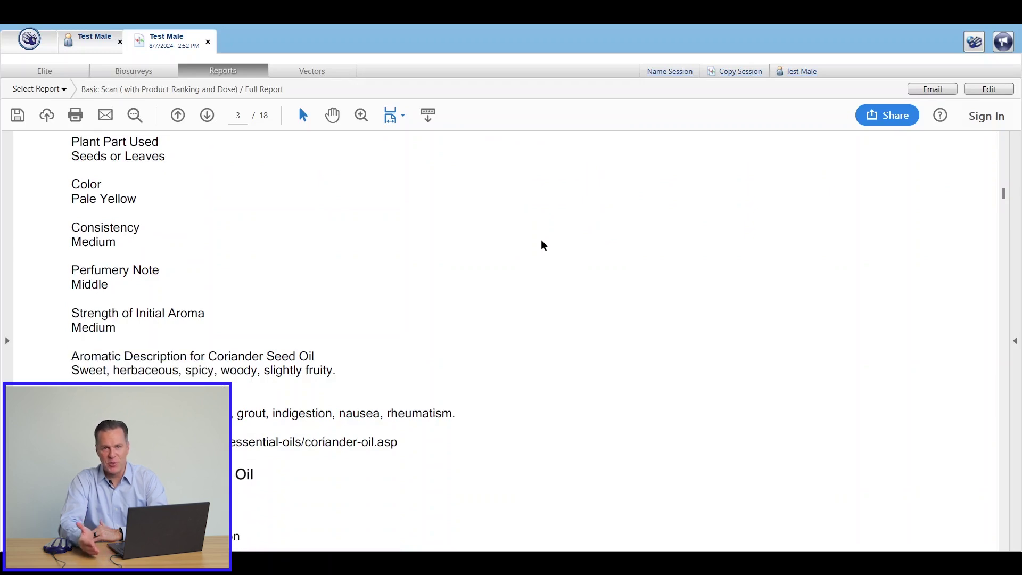
pyautogui.scroll(-3, 543, 245)
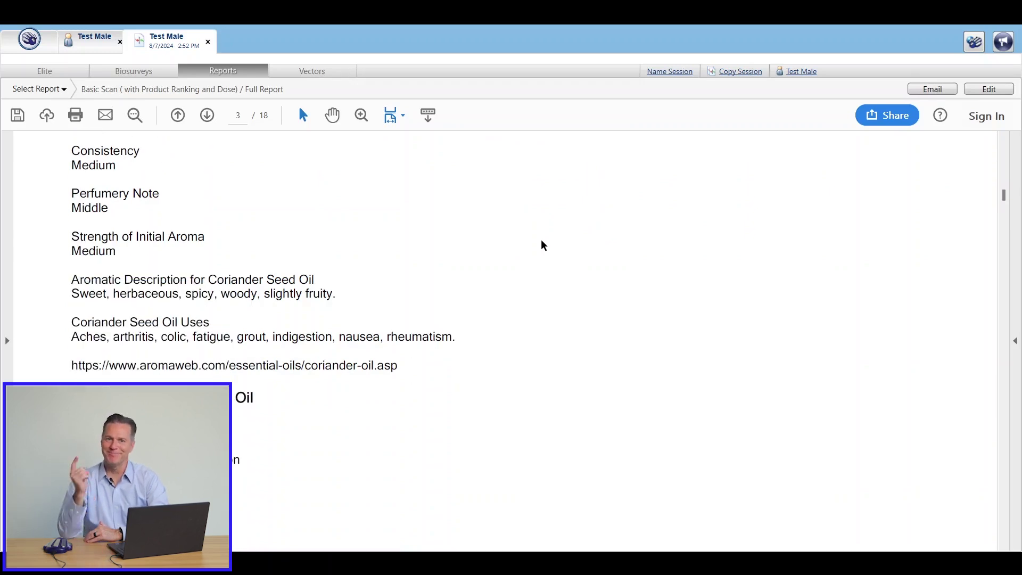
pyautogui.scroll(-3, 543, 245)
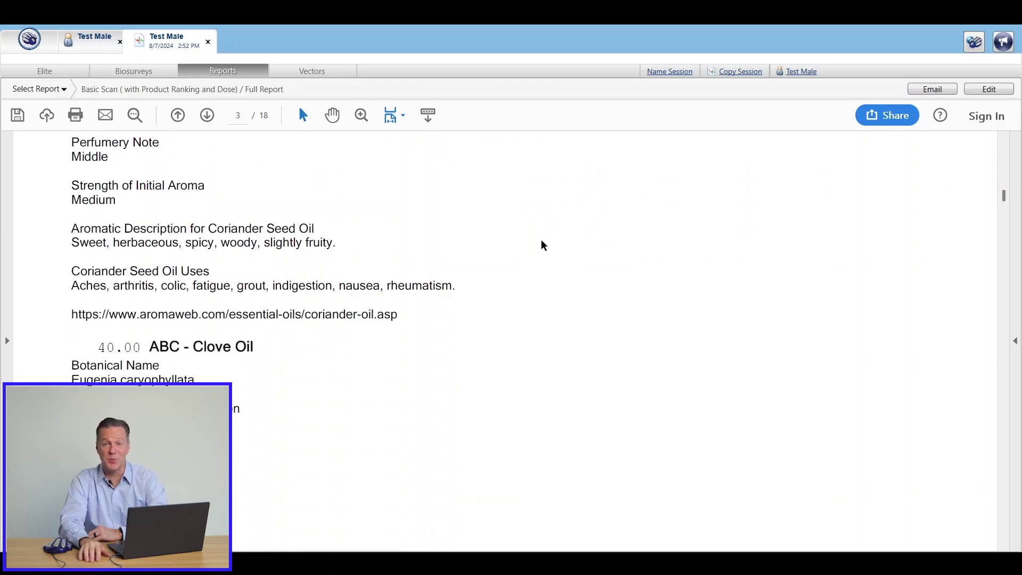
pyautogui.scroll(-3, 542, 245)
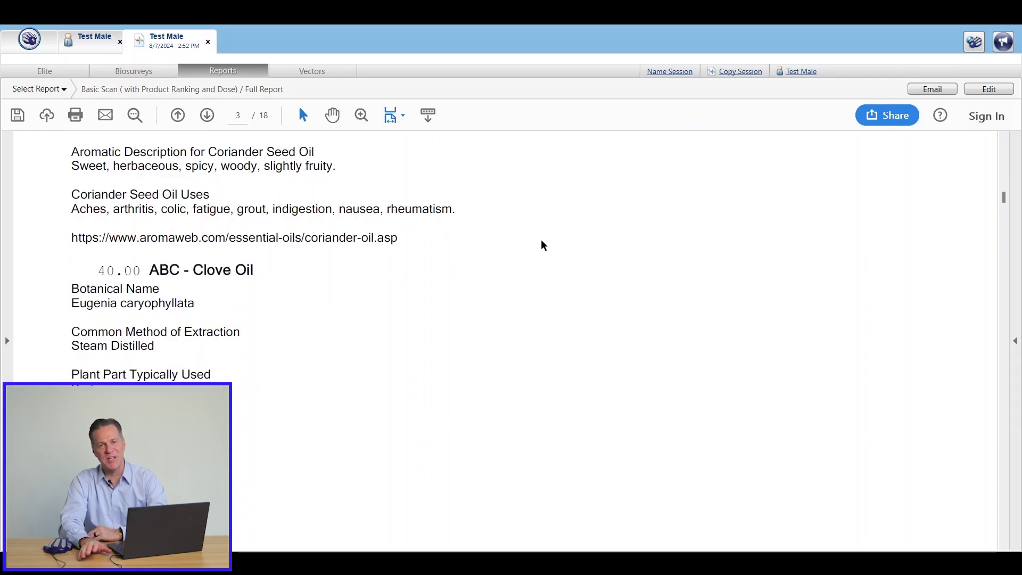
pyautogui.scroll(-2, 543, 245)
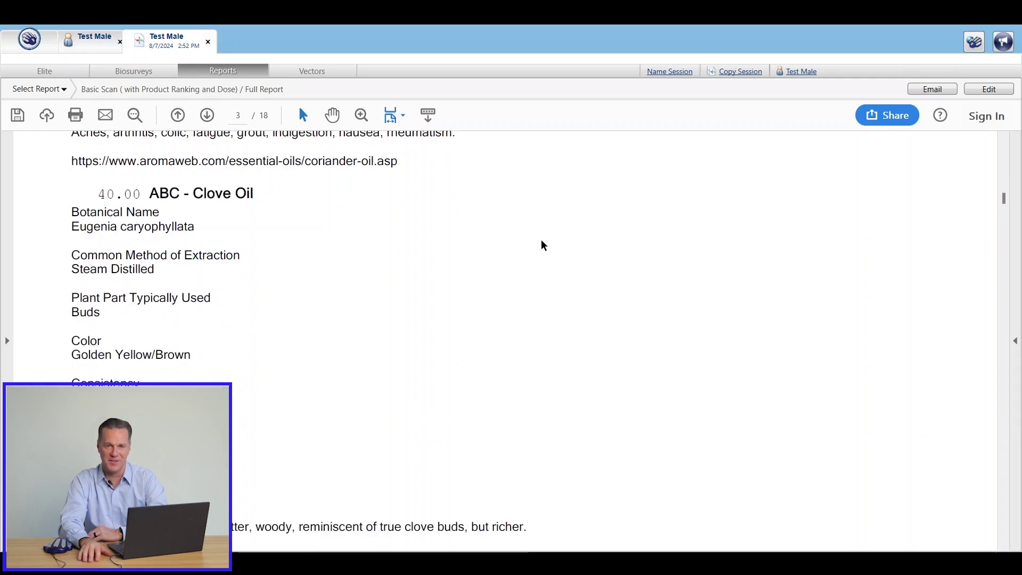
pyautogui.scroll(-3, 542, 245)
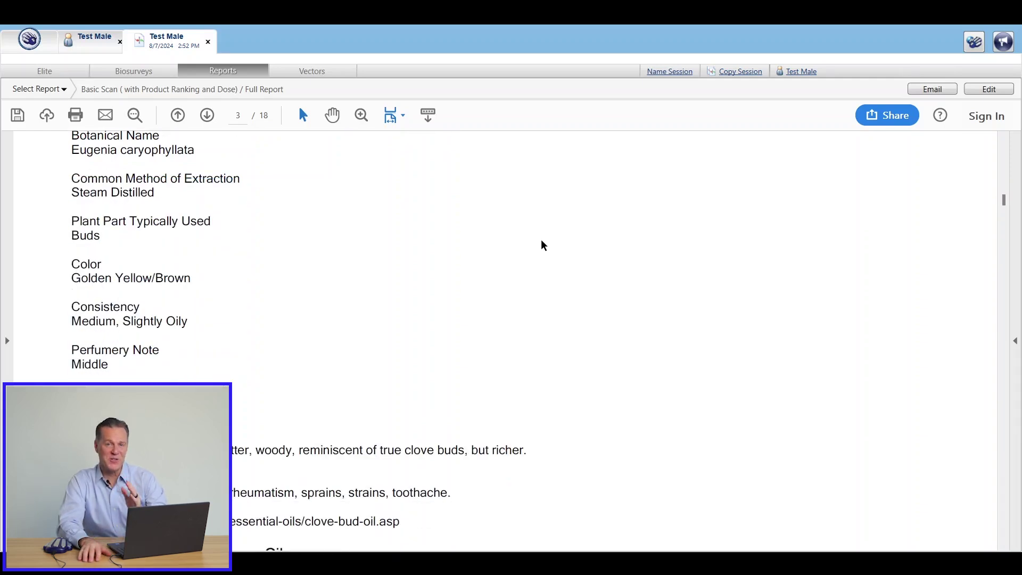
pyautogui.scroll(-4, 543, 245)
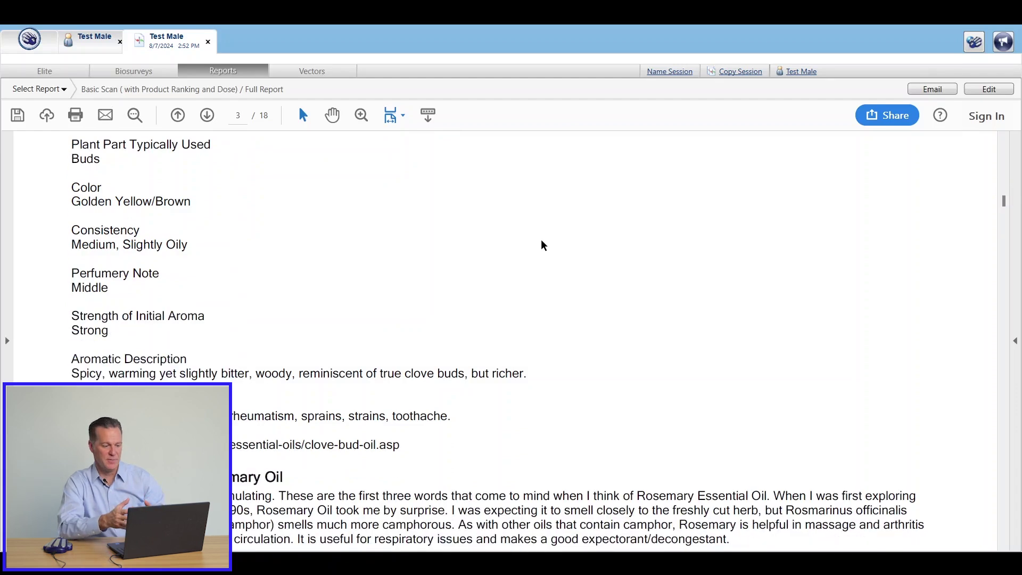
pyautogui.scroll(-3, 542, 245)
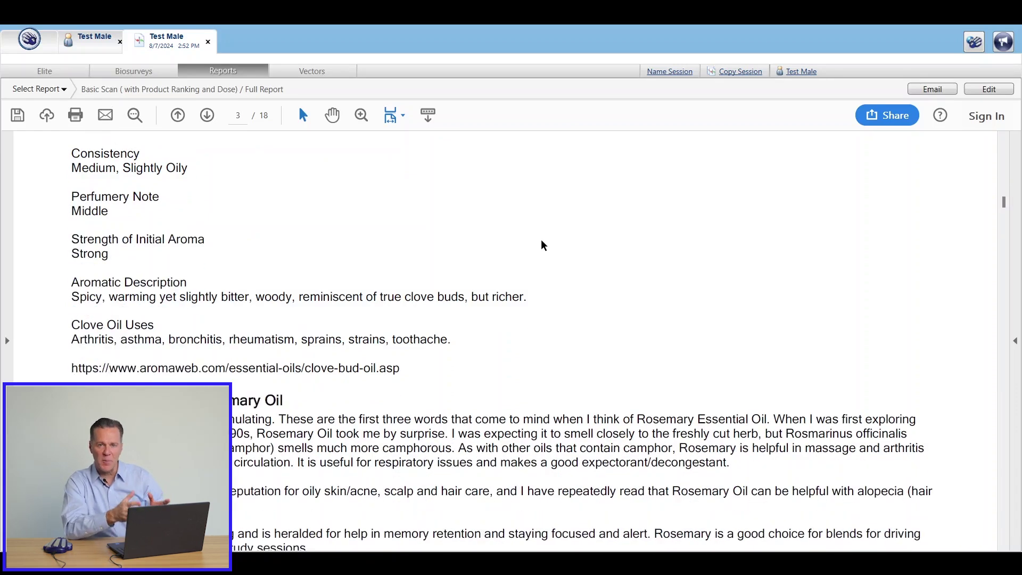
pyautogui.scroll(-6, 542, 245)
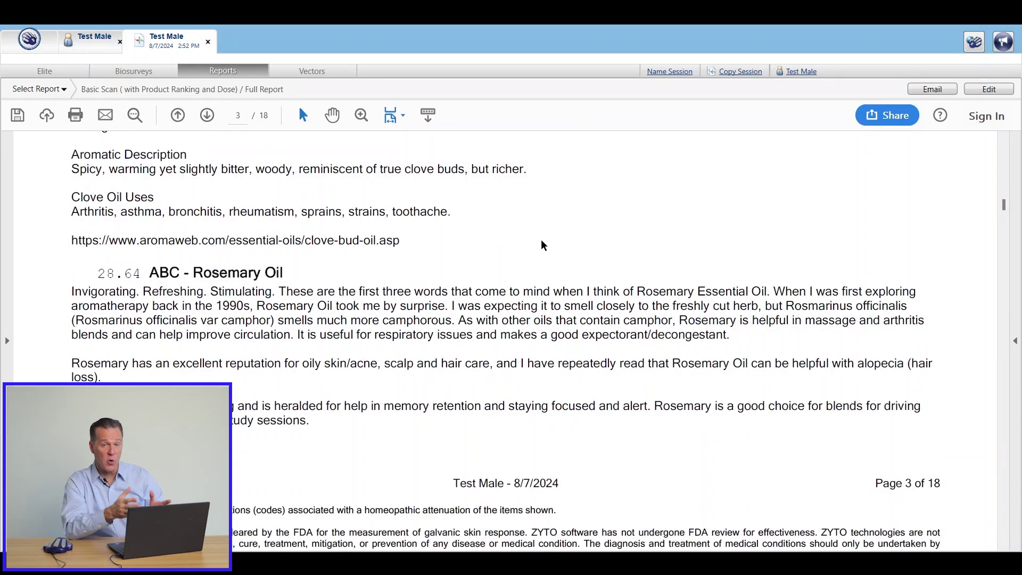
pyautogui.scroll(-6, 541, 240)
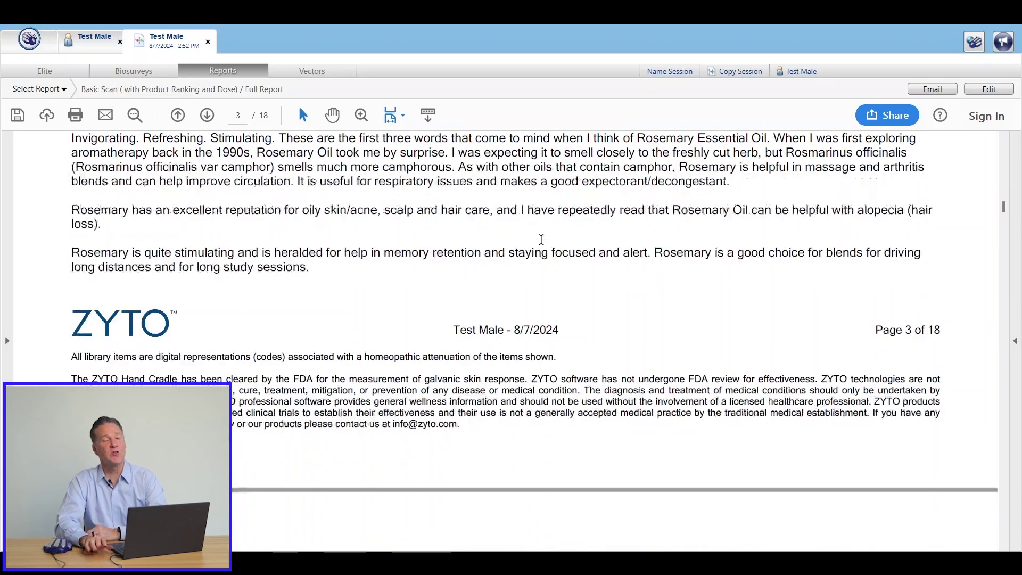
pyautogui.scroll(-6, 541, 240)
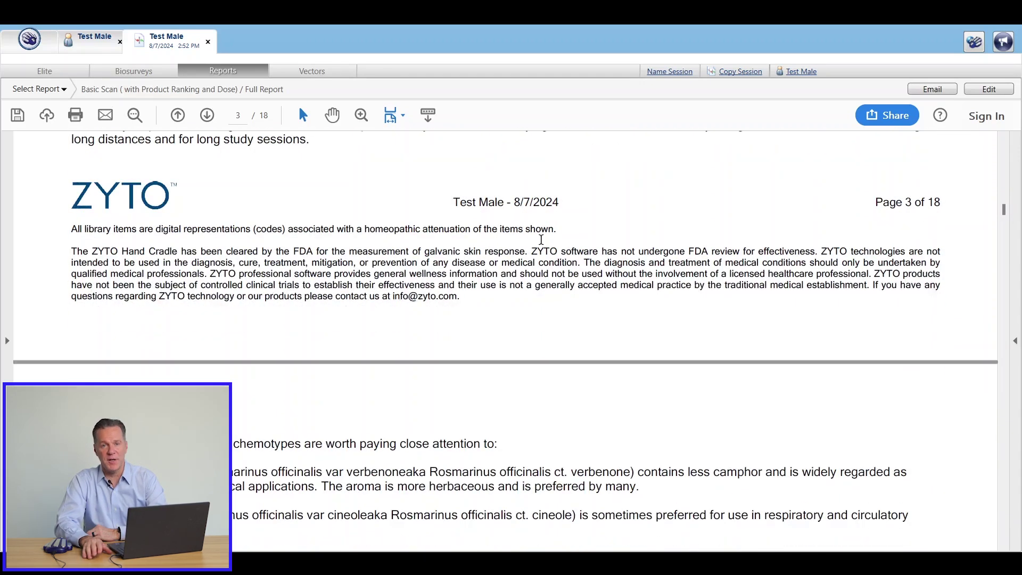
pyautogui.scroll(-4, 542, 245)
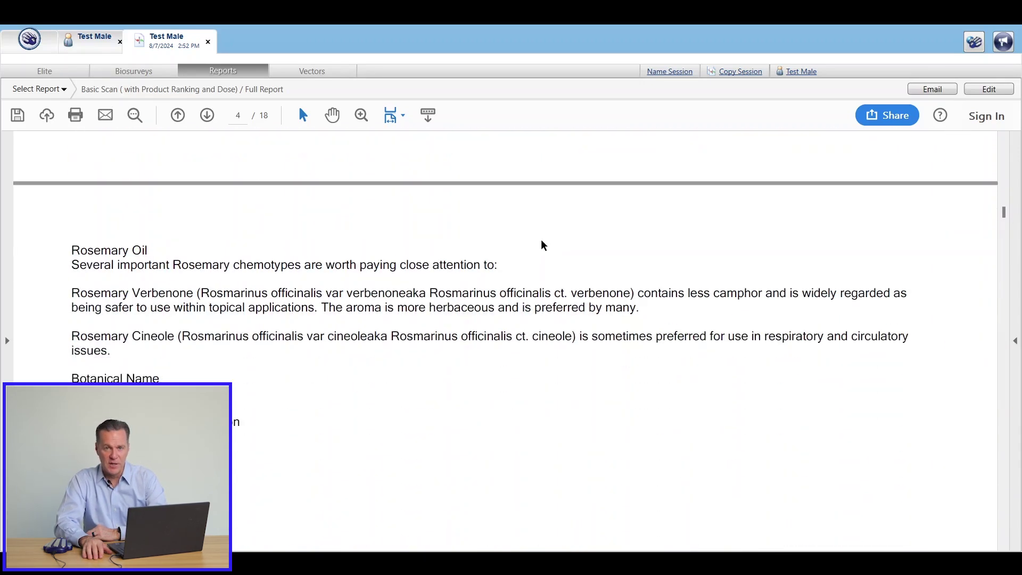
pyautogui.scroll(-3, 543, 245)
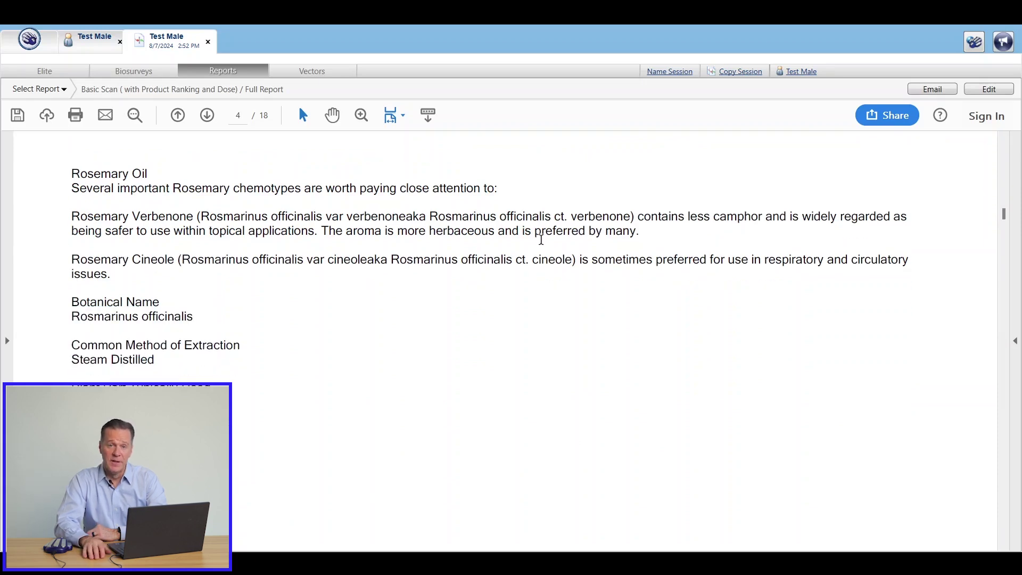
pyautogui.scroll(-6, 541, 239)
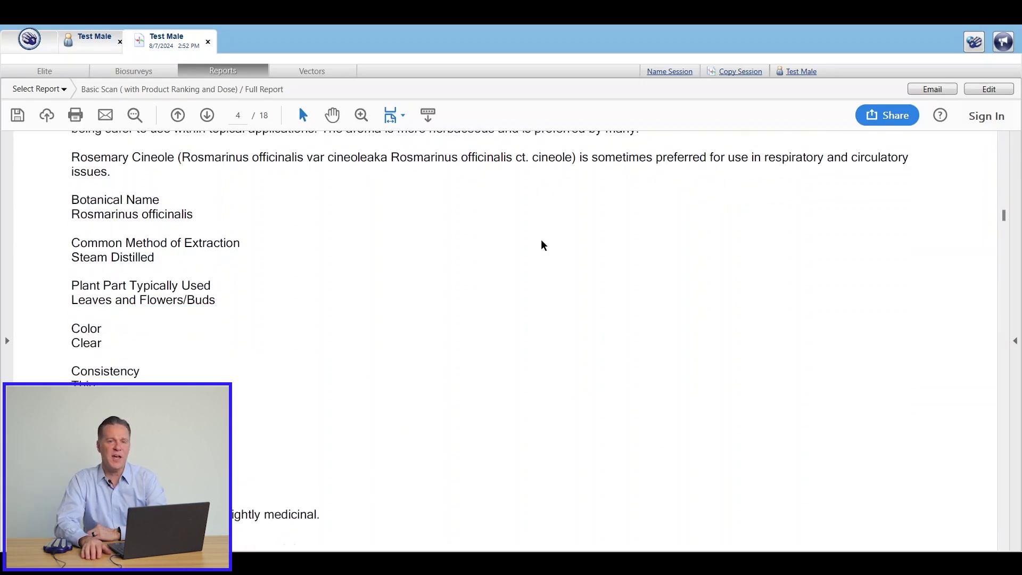
pyautogui.scroll(-4, 543, 245)
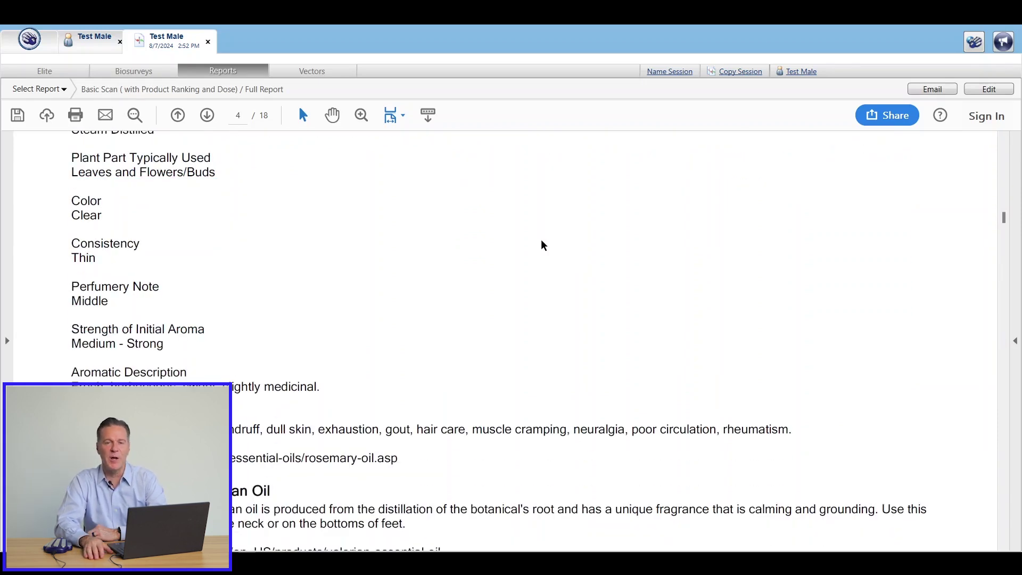
pyautogui.scroll(-5, 543, 245)
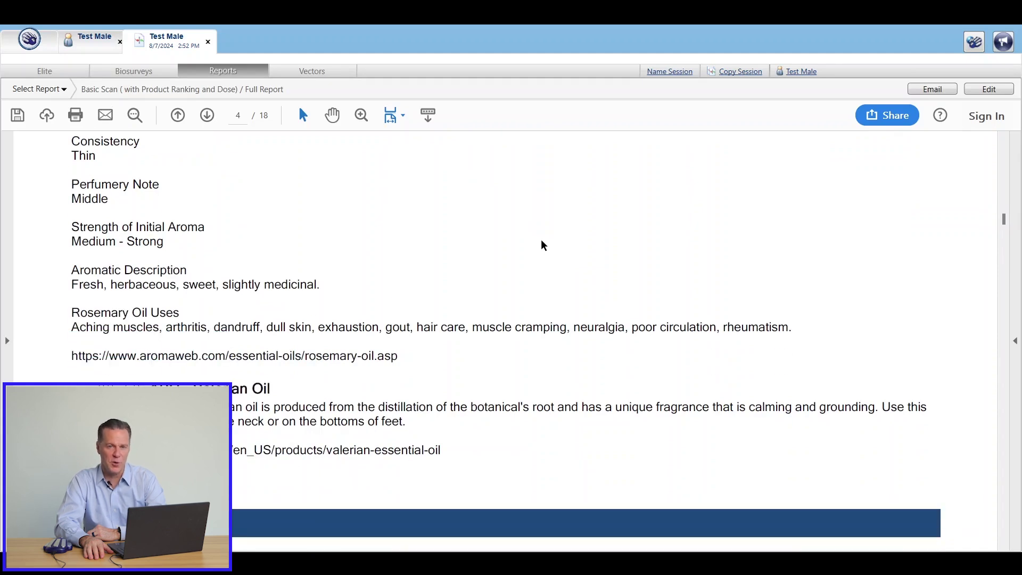
pyautogui.scroll(-1, 541, 239)
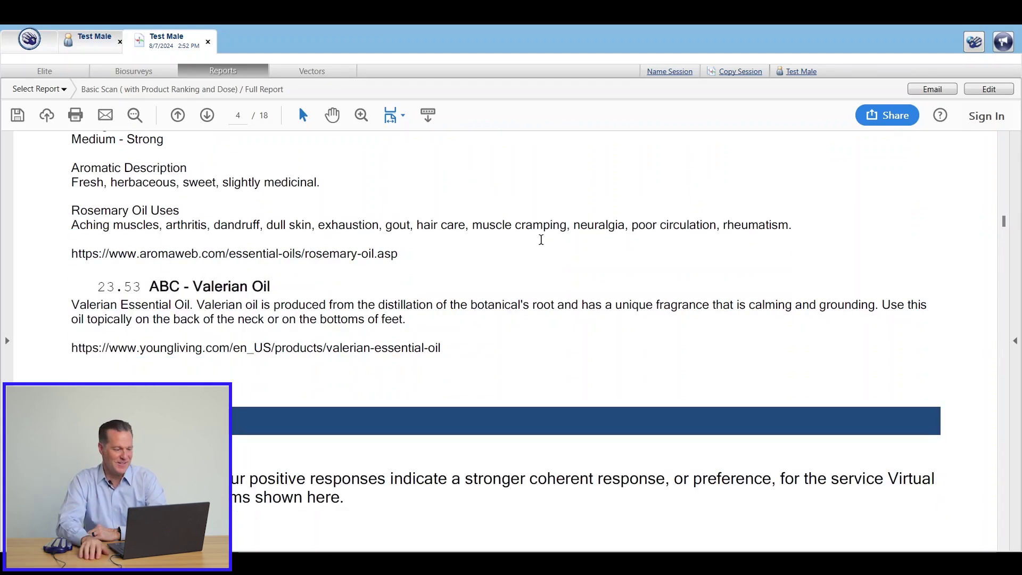
# Scroll down to the Services ranking, led by LED Light Therapy at 6.57
pyautogui.scroll(-5, 541, 239)
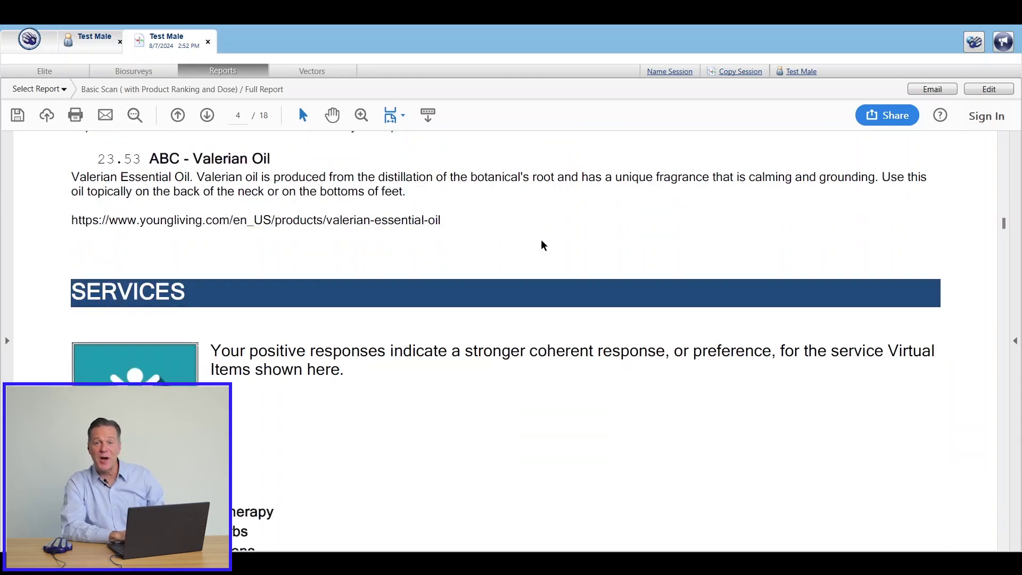
pyautogui.scroll(-4, 541, 241)
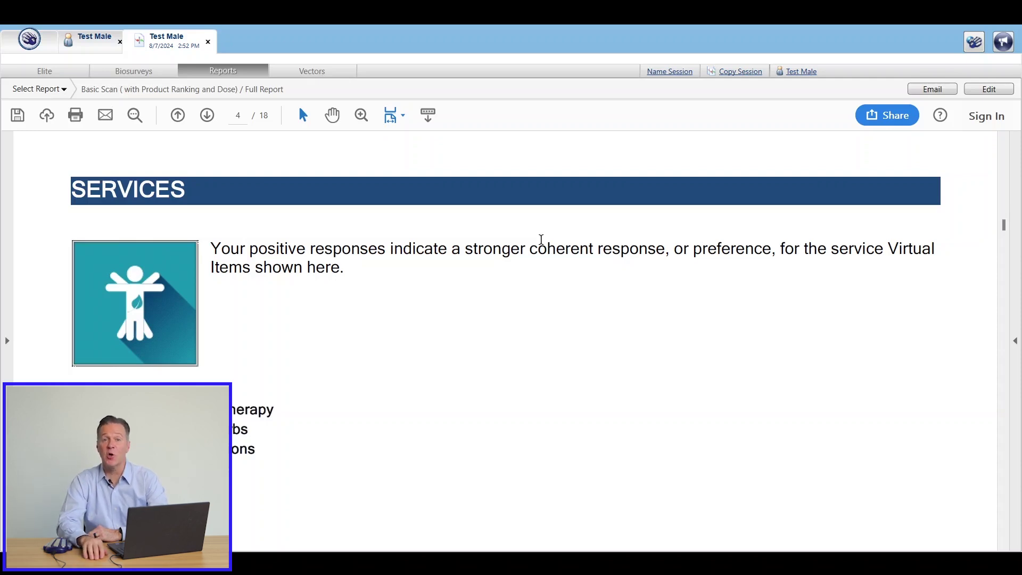
pyautogui.scroll(-5, 541, 243)
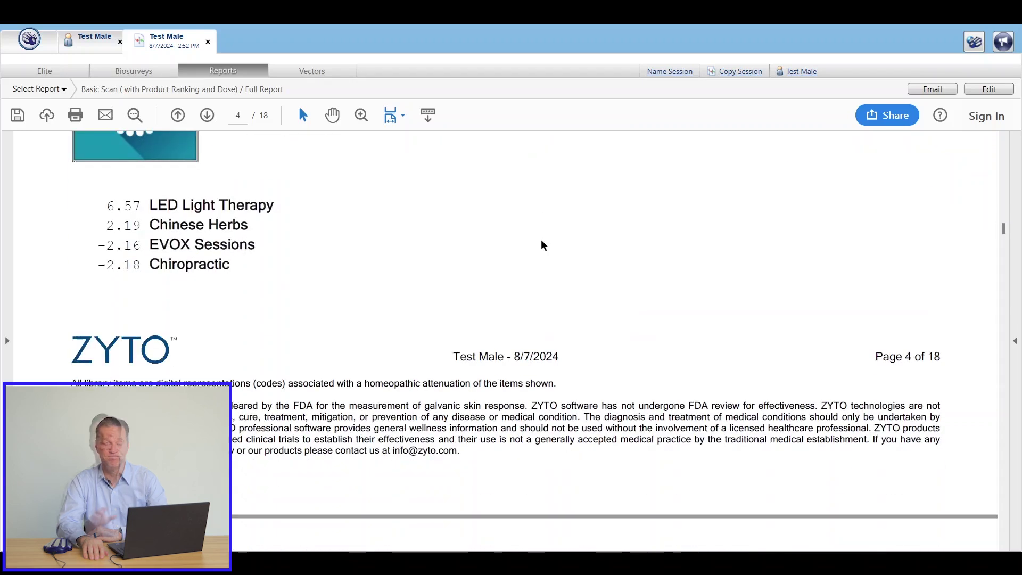
# Scroll through pages 5–7 to read the Organs Biomarkers chart, Liver 51.43 to Stomach -1.73
pyautogui.scroll(-8, 541, 243)
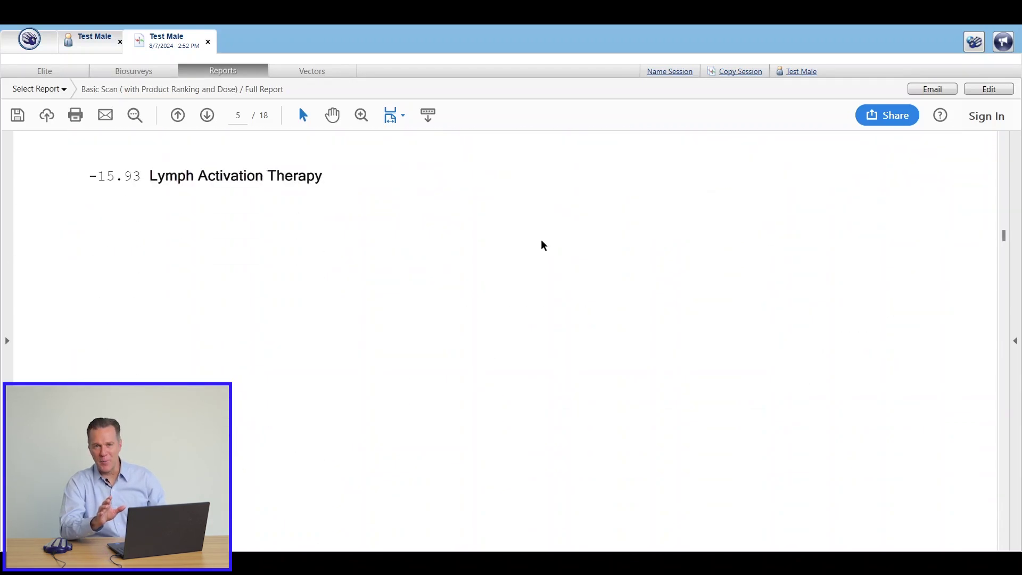
pyautogui.scroll(-8, 542, 245)
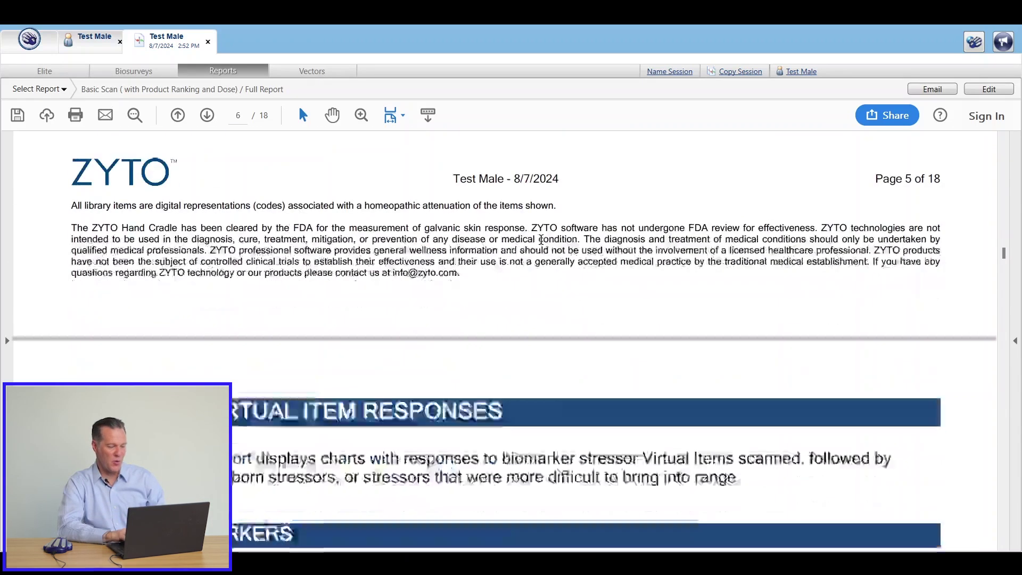
pyautogui.scroll(-3, 542, 245)
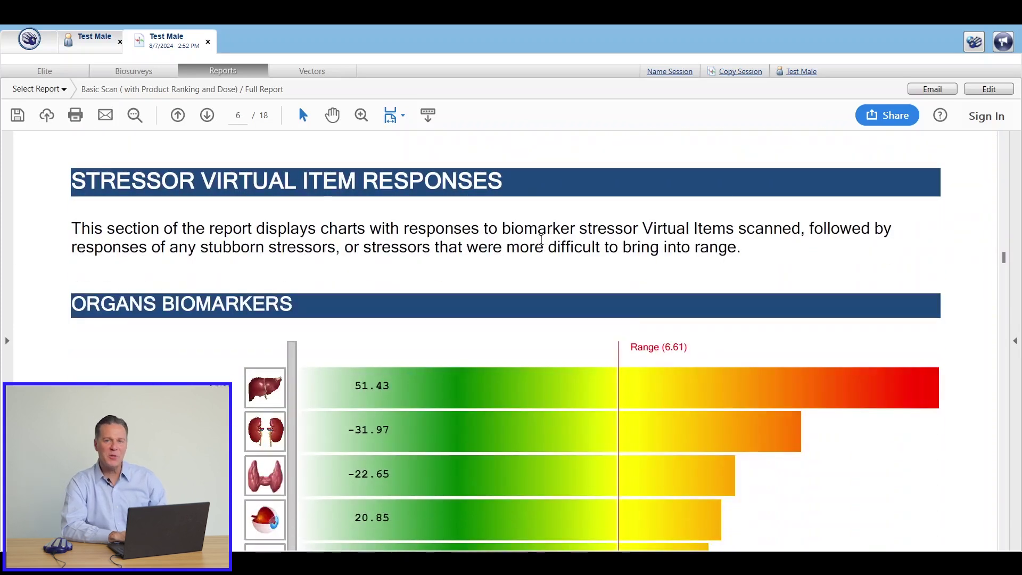
pyautogui.scroll(-1, 543, 245)
pyautogui.scroll(-3, 542, 245)
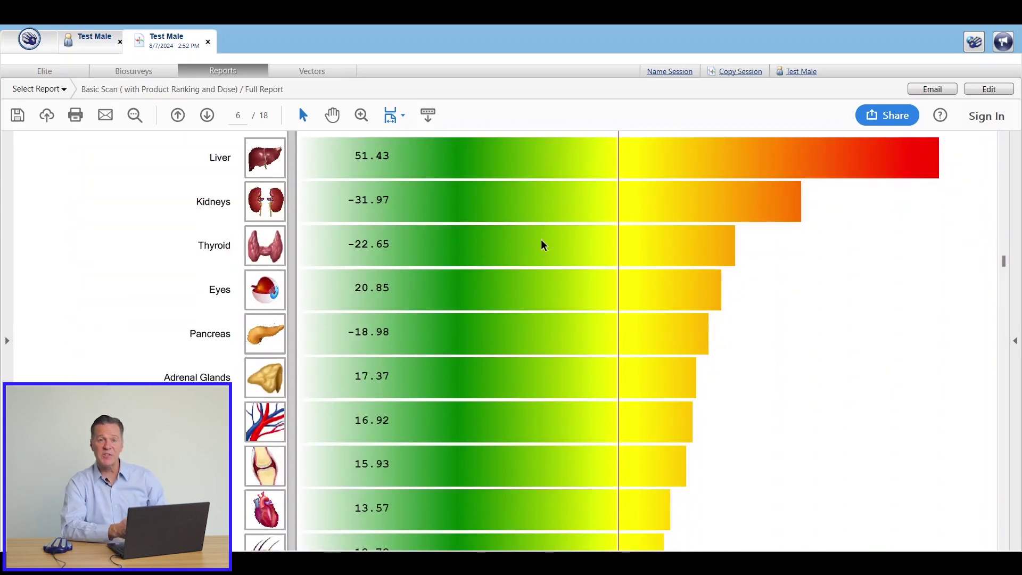
pyautogui.scroll(-3, 542, 245)
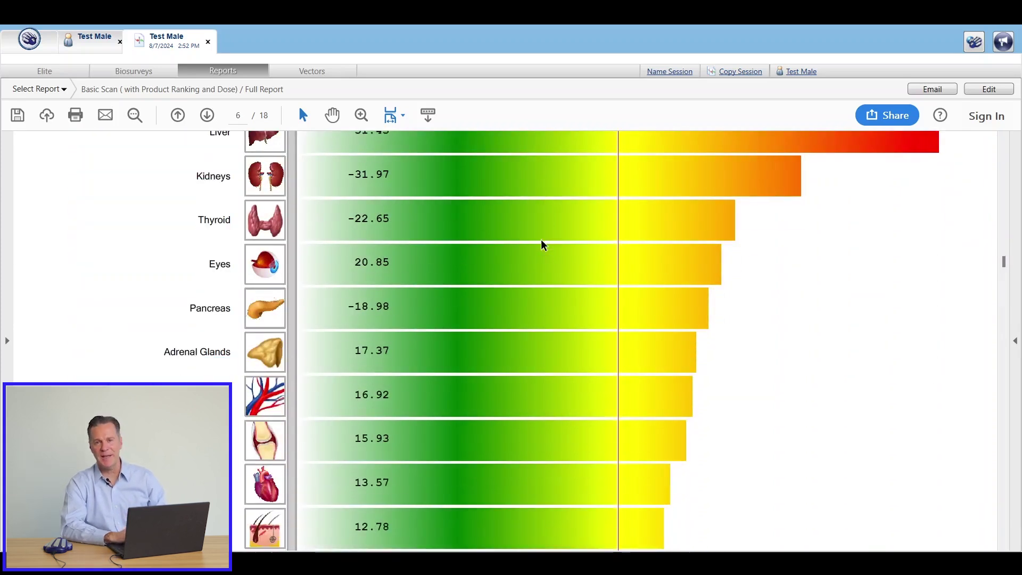
pyautogui.scroll(-3, 542, 245)
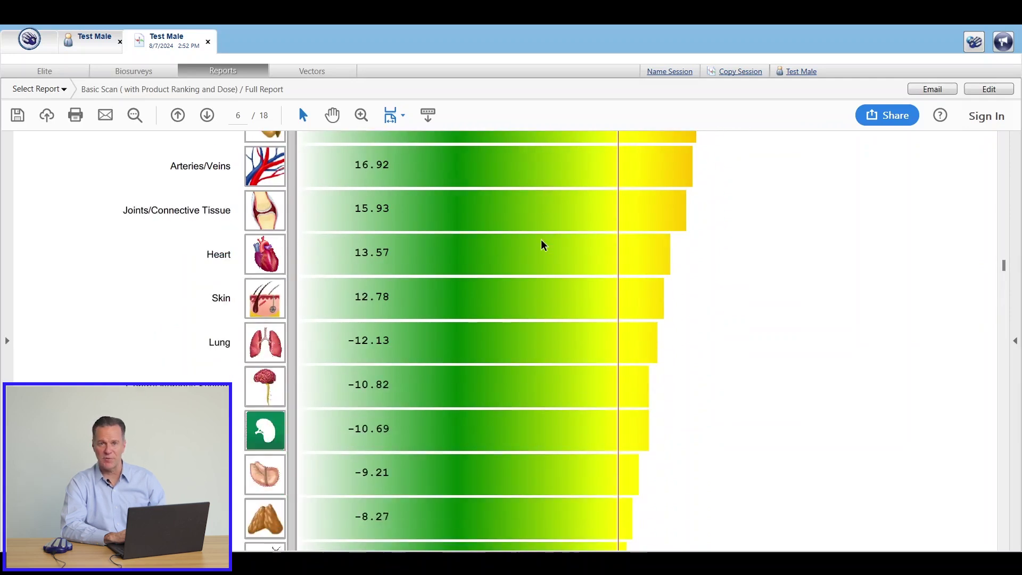
pyautogui.scroll(-3, 542, 244)
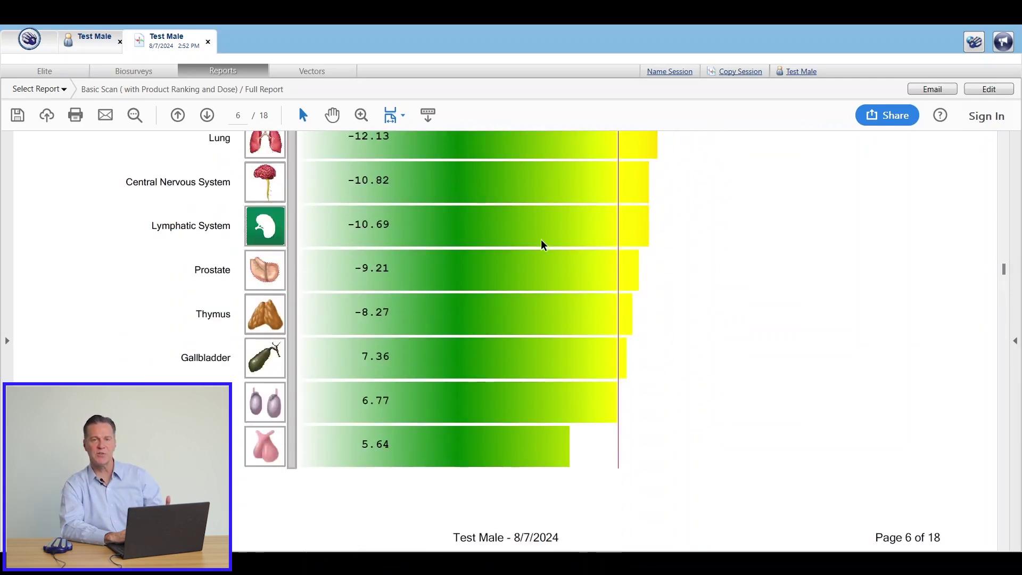
pyautogui.scroll(-3, 542, 245)
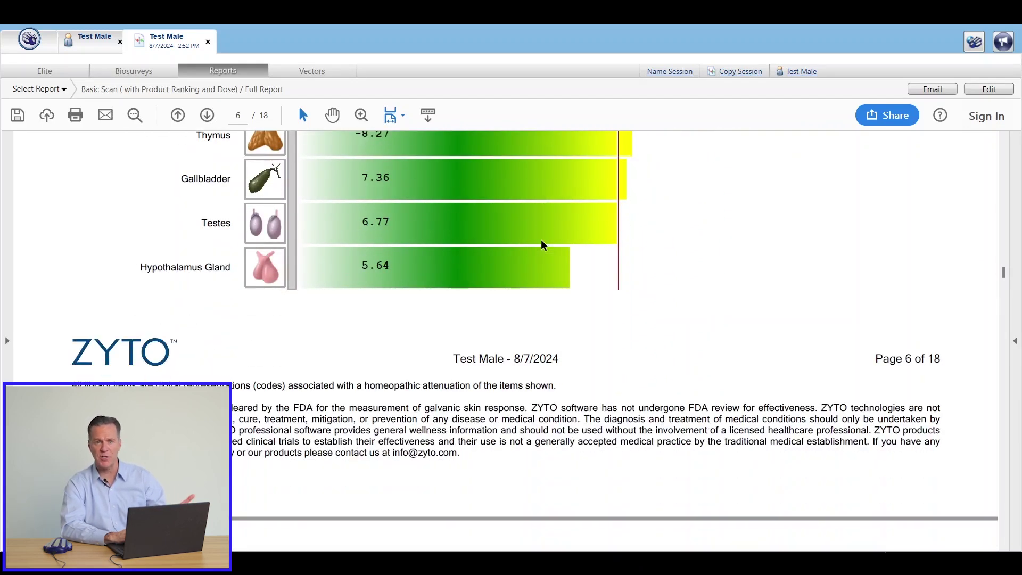
pyautogui.scroll(-3, 541, 239)
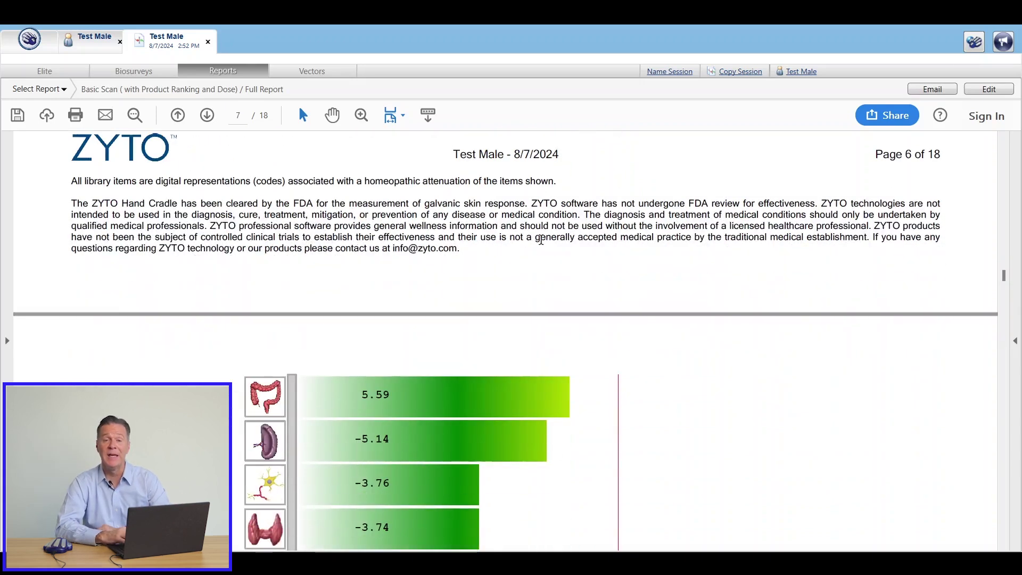
pyautogui.scroll(-3, 542, 245)
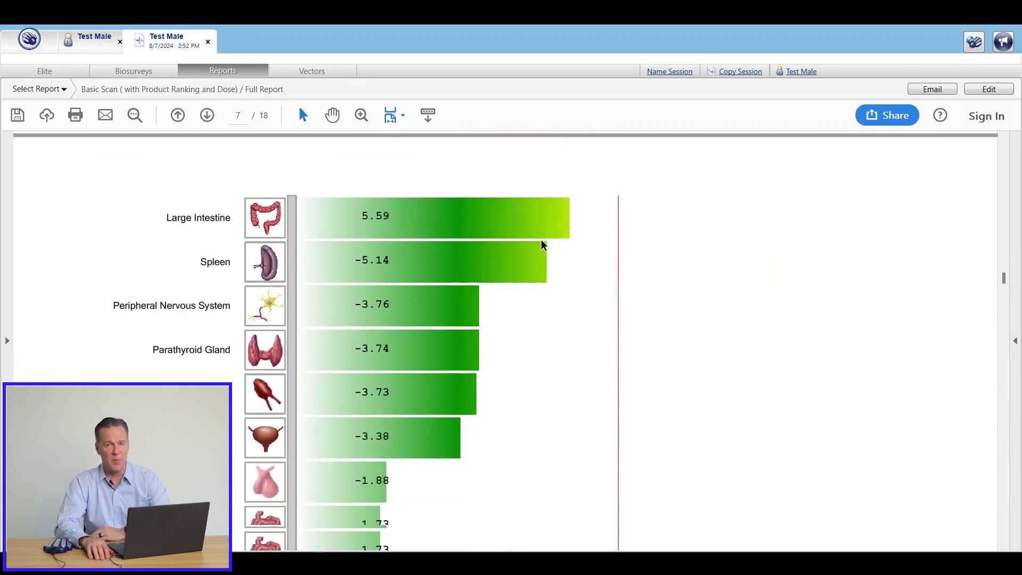
pyautogui.scroll(-4, 542, 245)
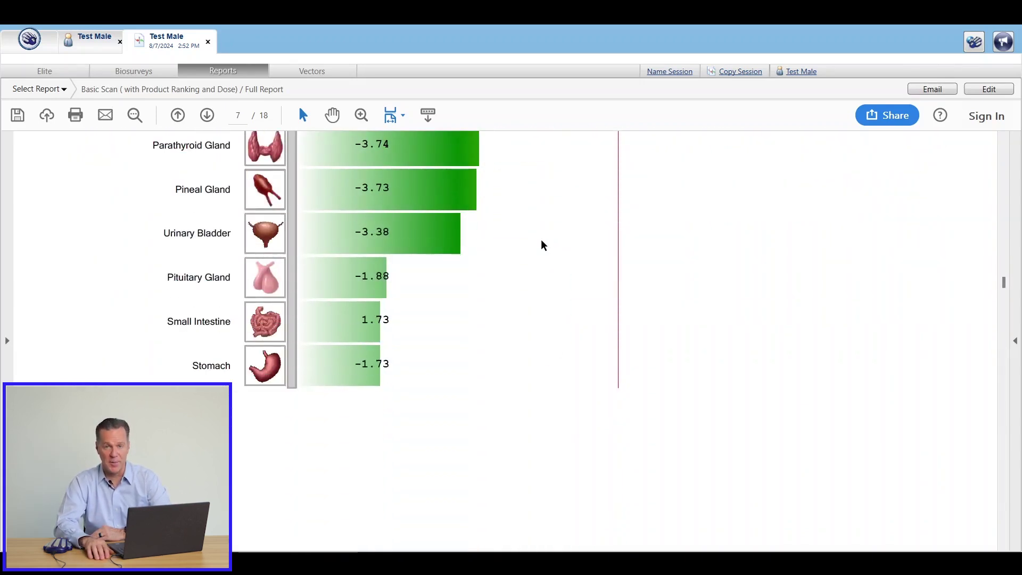
pyautogui.scroll(-1, 543, 245)
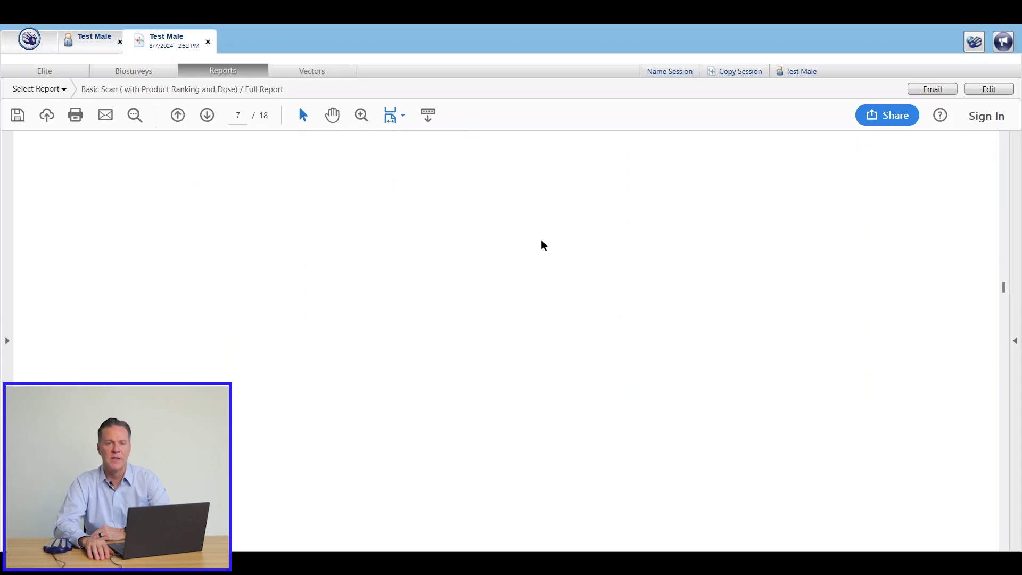
pyautogui.scroll(-6, 542, 245)
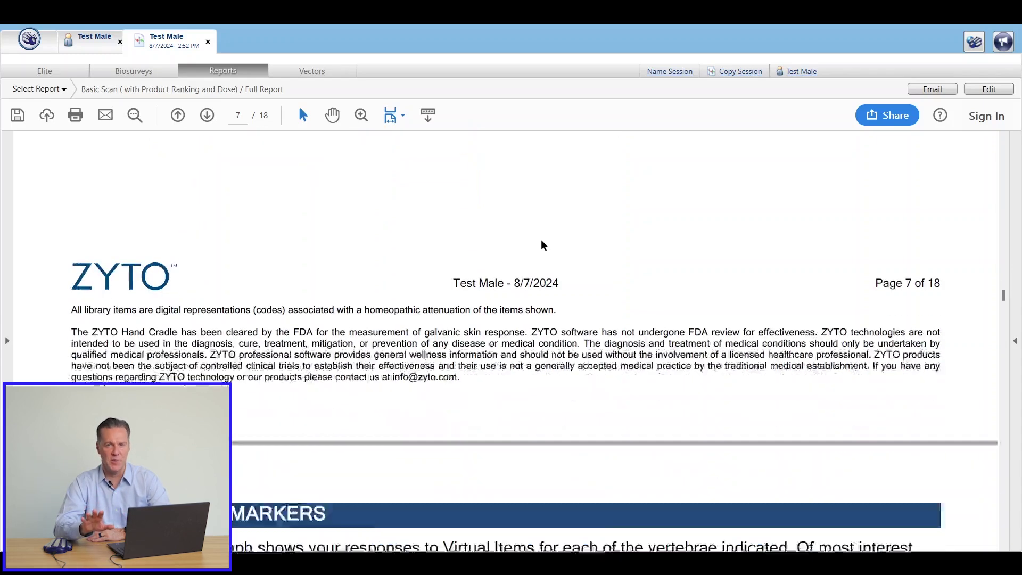
# Scroll past the Vertebrae and Teeth Biomarkers charts, then switch to the Vectors correlation view
pyautogui.scroll(-4, 542, 242)
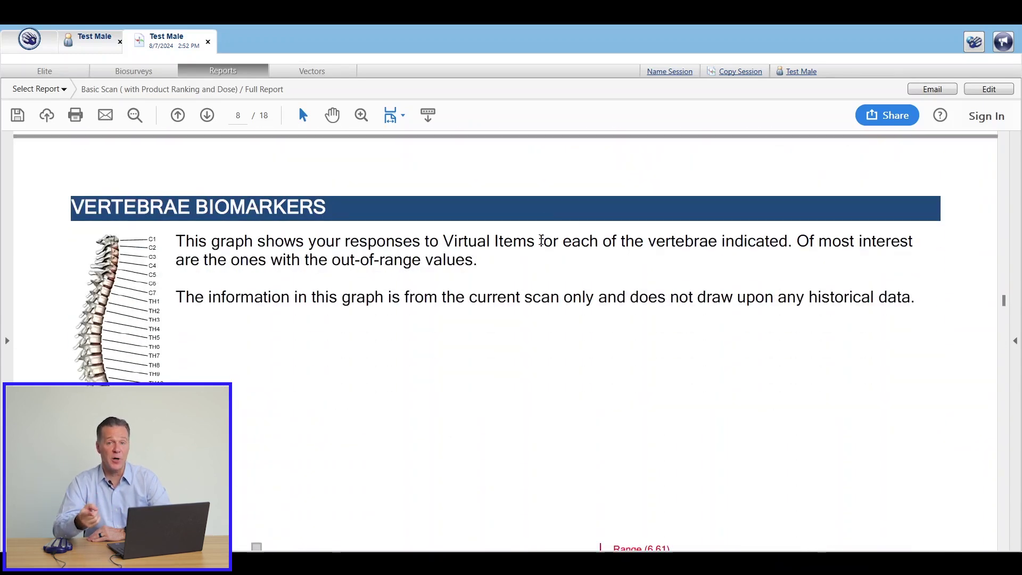
pyautogui.scroll(-5, 543, 245)
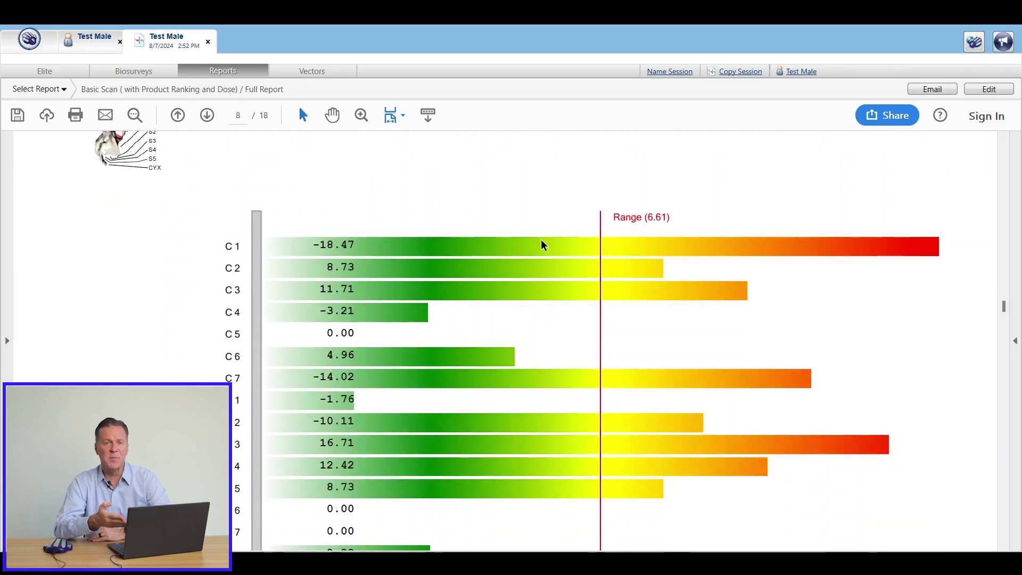
pyautogui.scroll(-5, 542, 245)
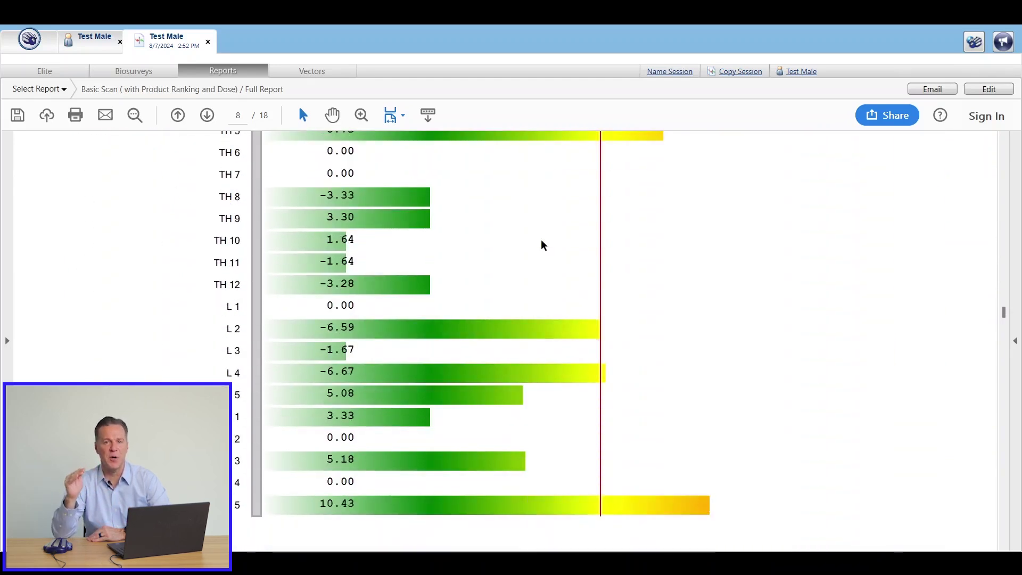
pyautogui.scroll(-5, 542, 245)
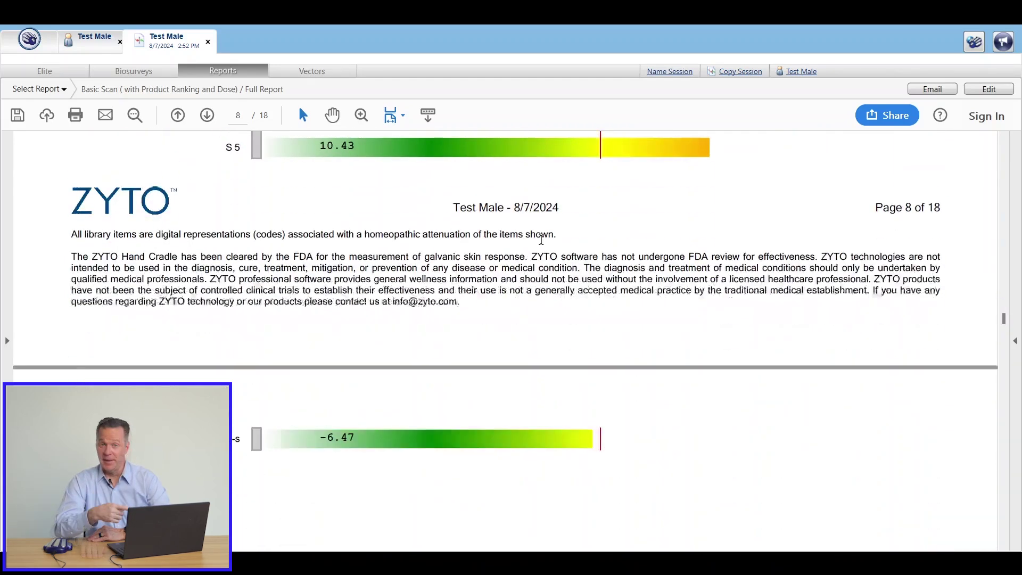
pyautogui.scroll(-5, 543, 245)
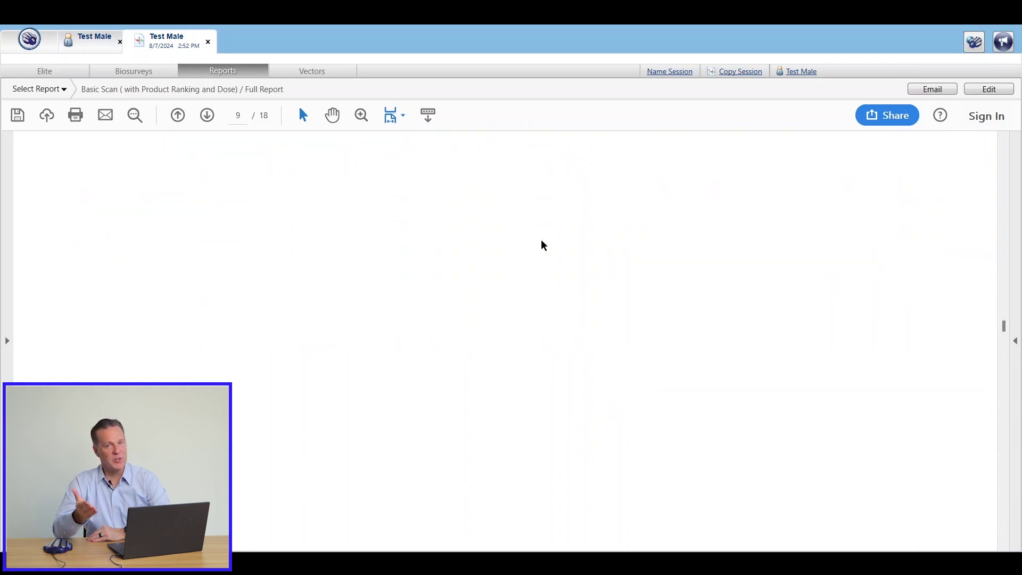
pyautogui.scroll(-6, 542, 245)
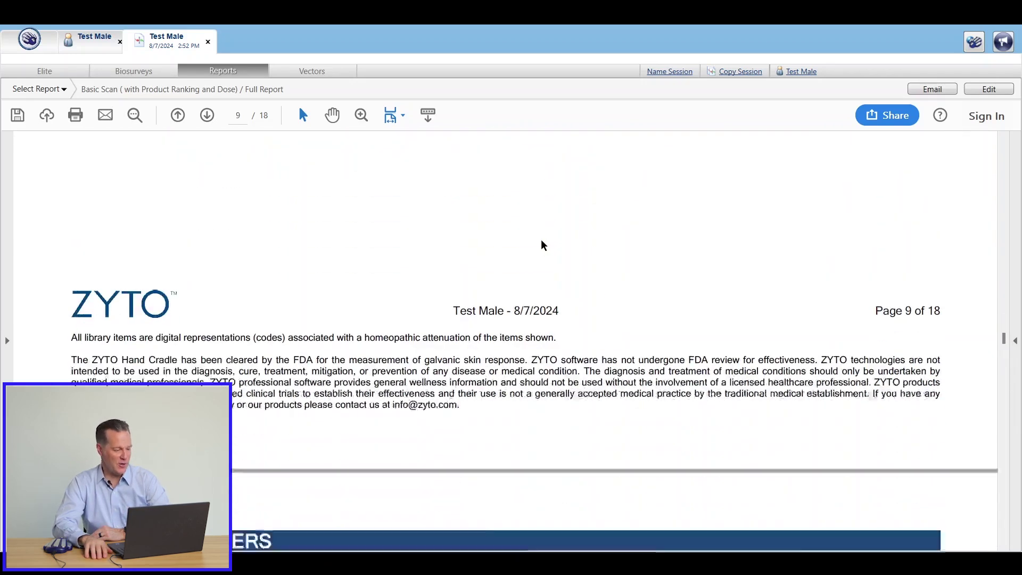
pyautogui.scroll(-5, 543, 245)
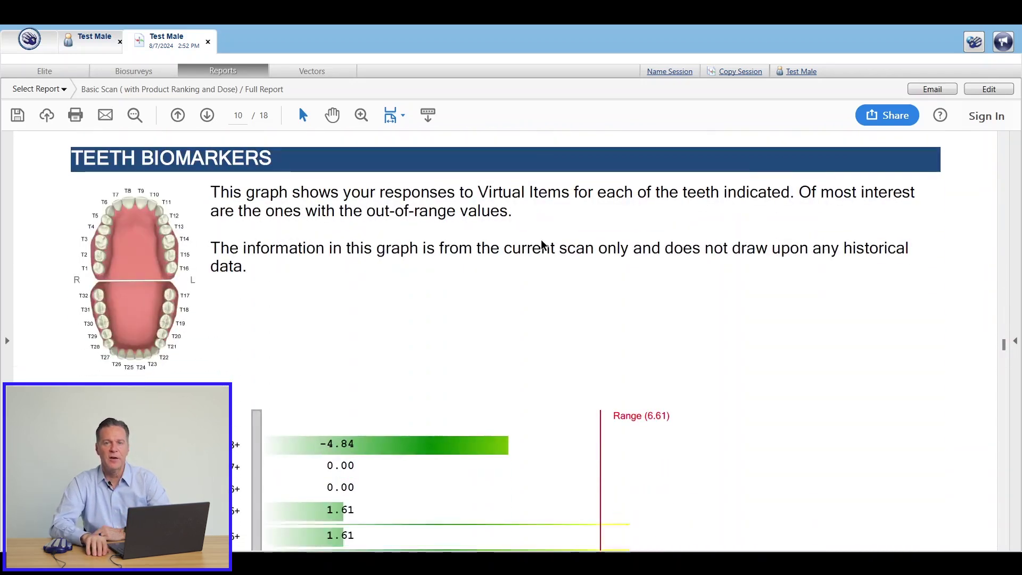
pyautogui.scroll(-3, 543, 245)
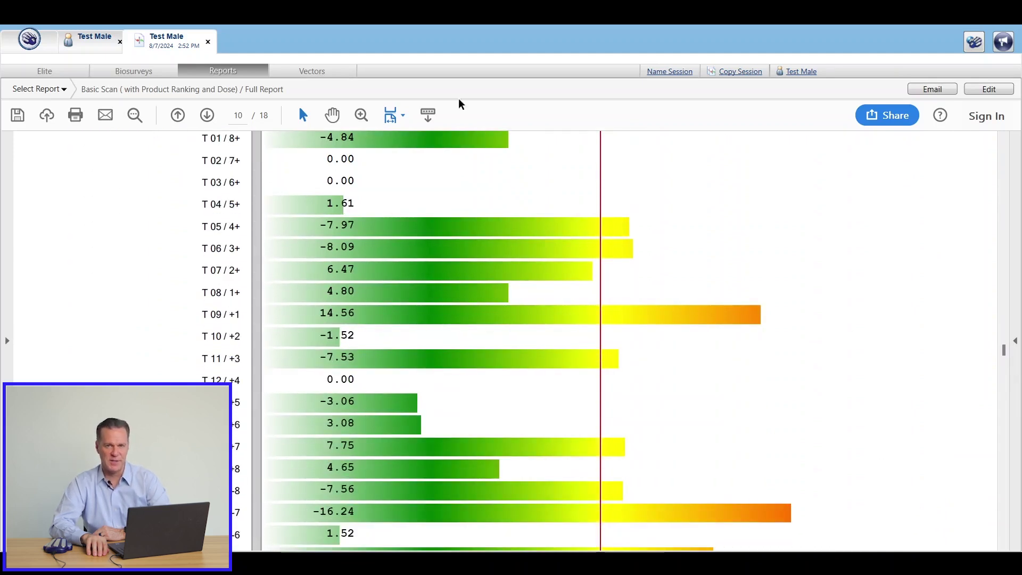
pyautogui.click(313, 72)
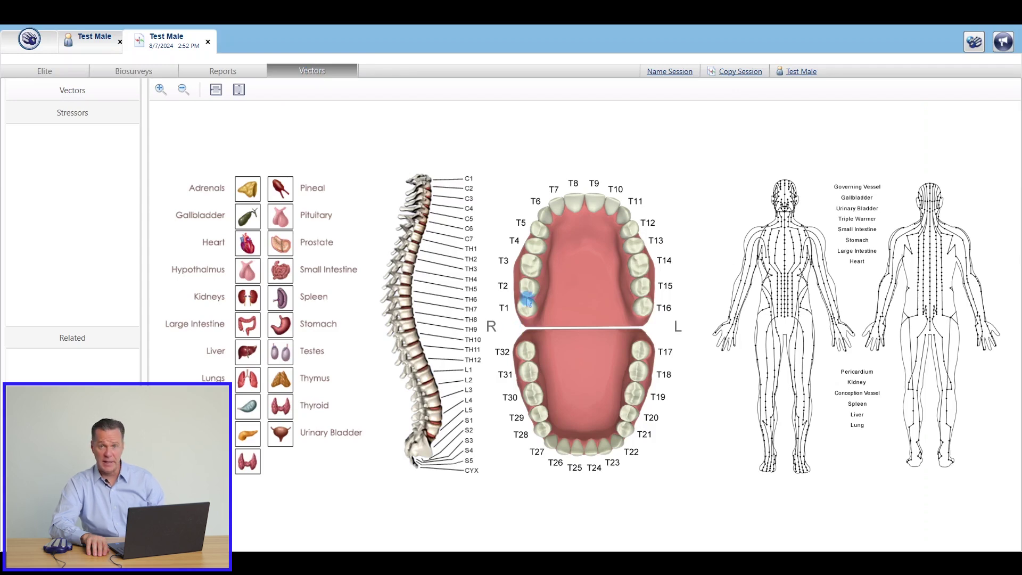
# Highlight tooth T9's correlated organs, vertebrae and meridians, then return to the Full Report charts
pyautogui.click(595, 200)
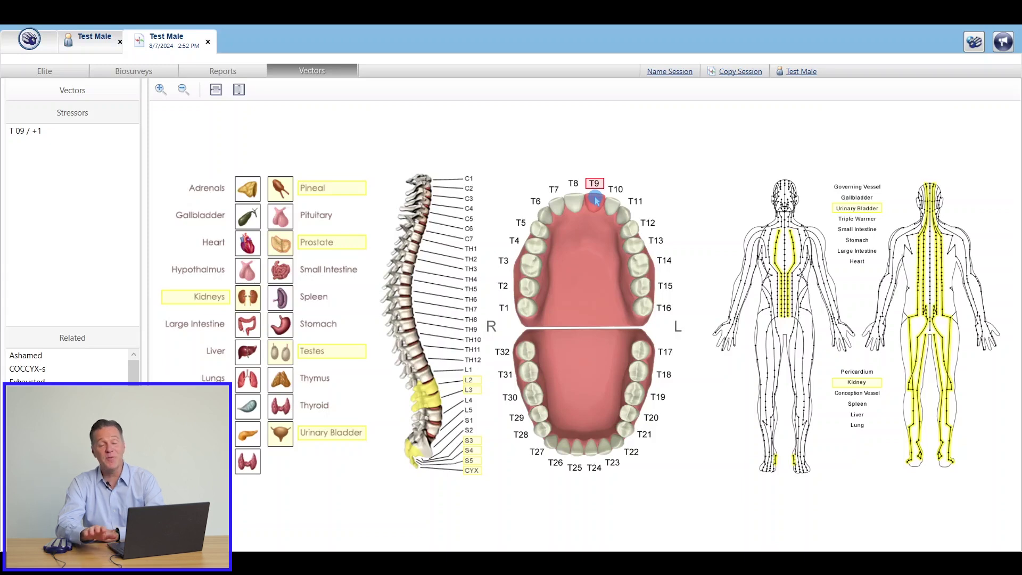
pyautogui.click(225, 67)
# Scroll through the Full Report's meridian and EAV point biomarker pages 11–13
pyautogui.scroll(-10, 406, 282)
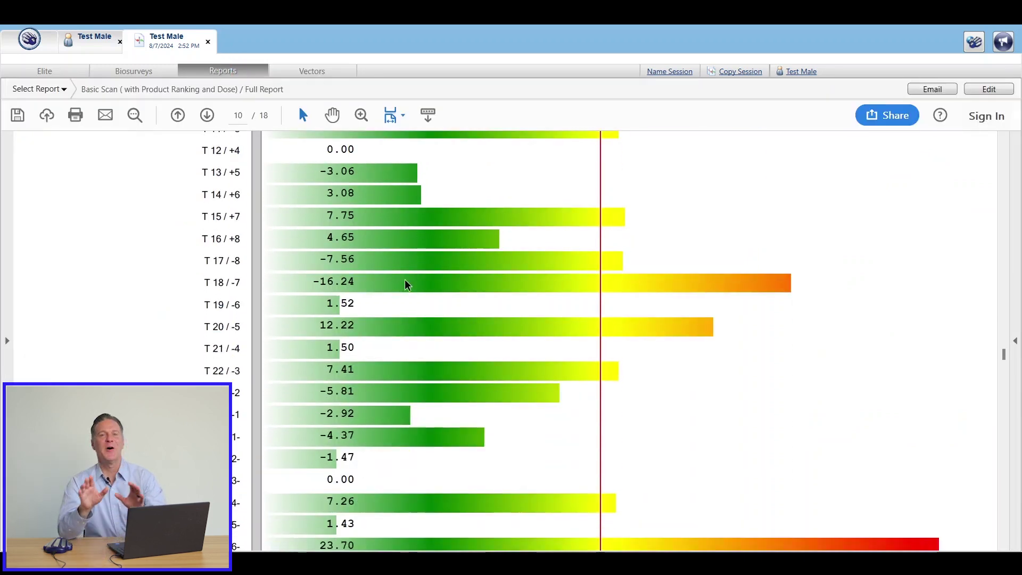
pyautogui.scroll(-10, 405, 283)
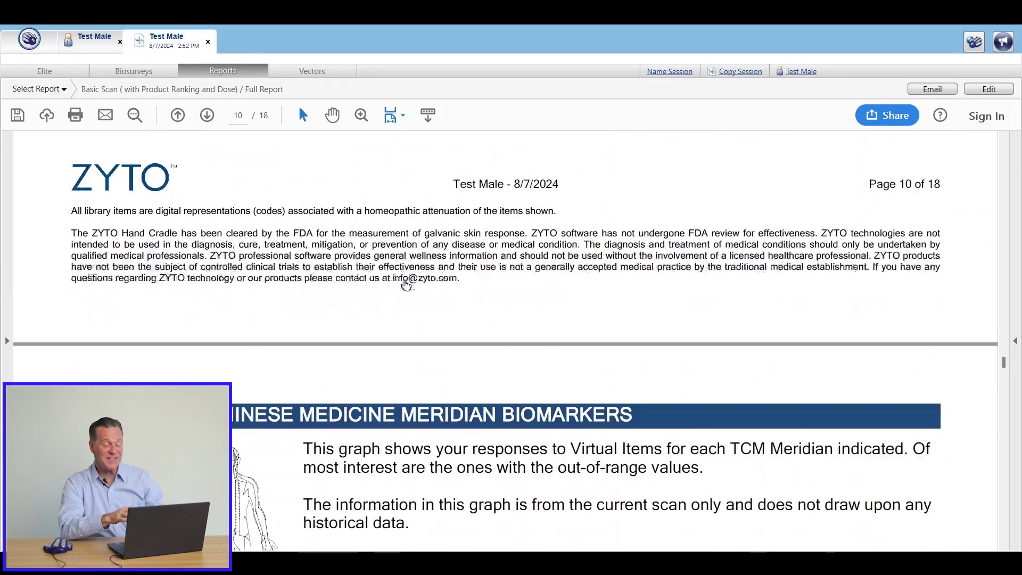
pyautogui.scroll(-5, 405, 285)
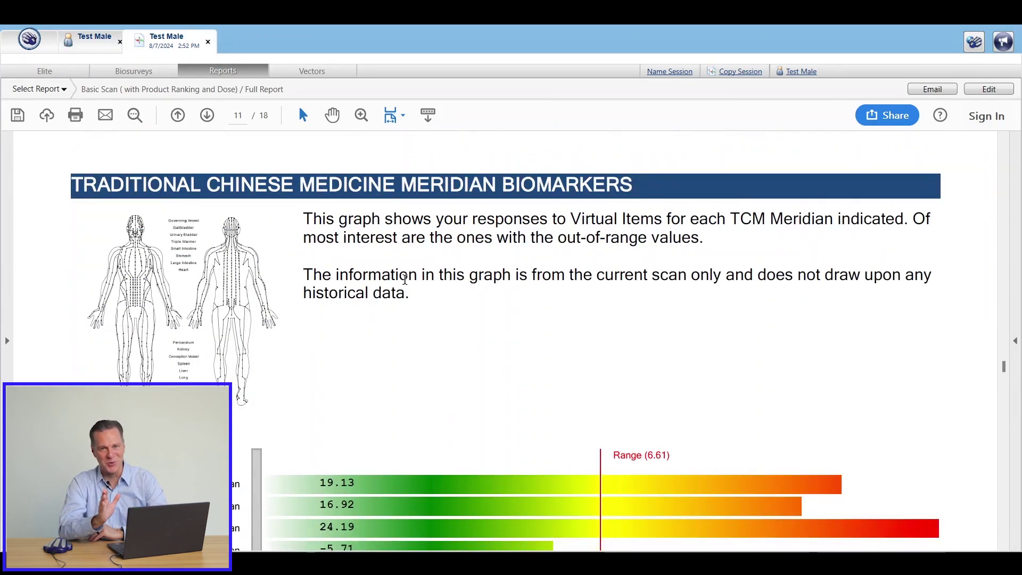
pyautogui.scroll(-7, 404, 280)
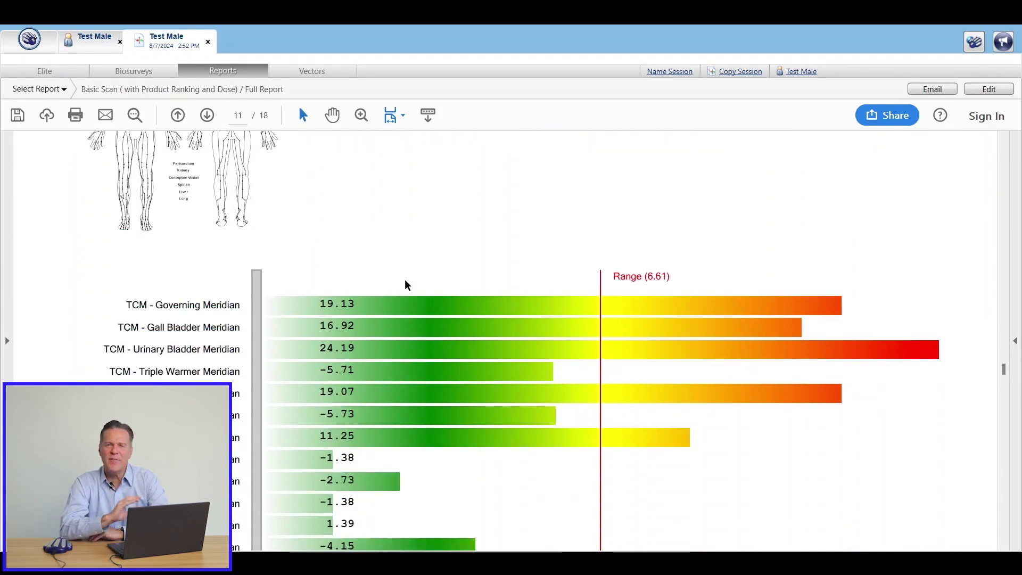
pyautogui.scroll(-7, 405, 285)
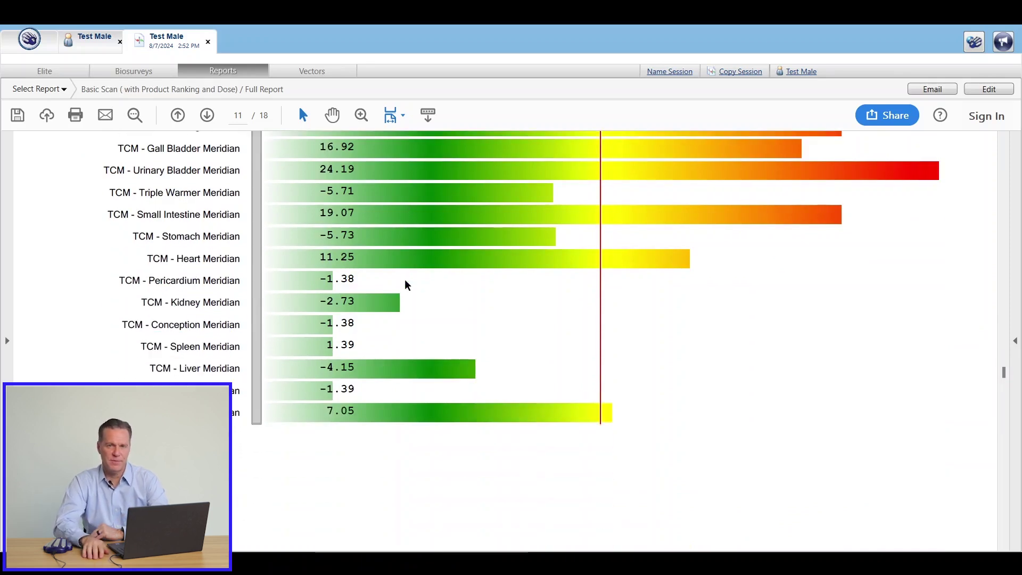
pyautogui.scroll(-15, 405, 285)
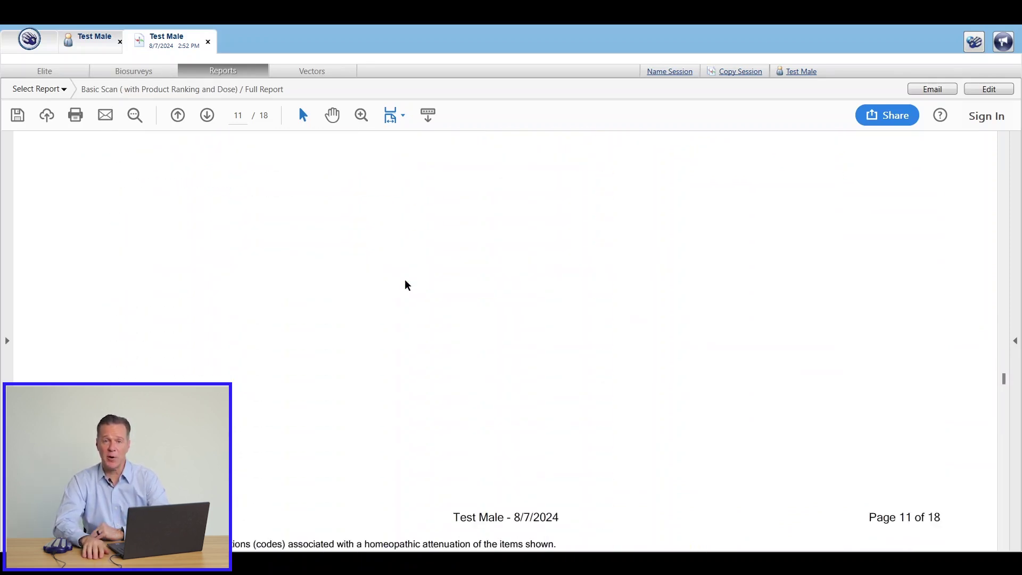
pyautogui.scroll(-11, 405, 285)
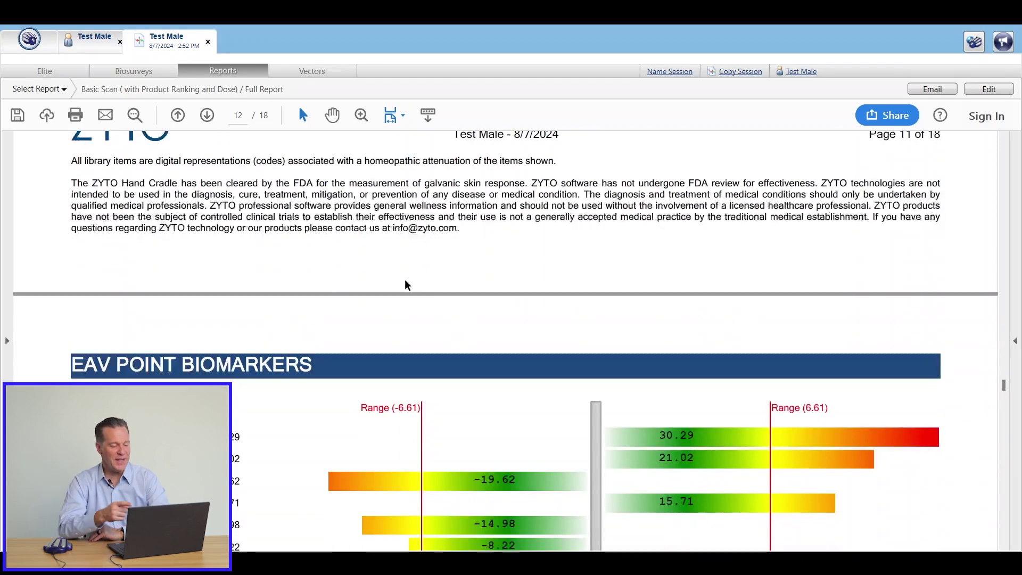
pyautogui.scroll(-13, 405, 285)
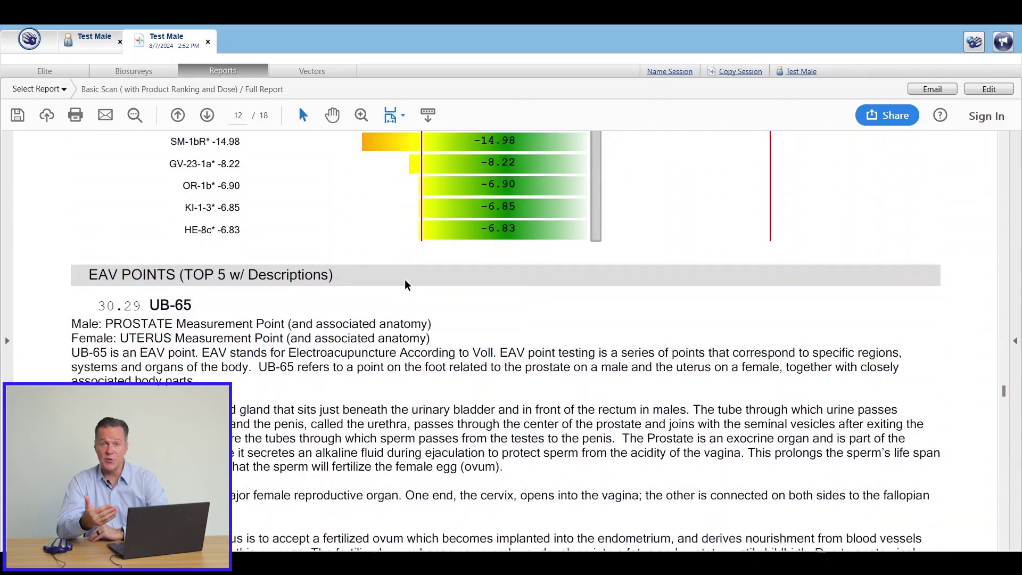
pyautogui.scroll(-19, 405, 278)
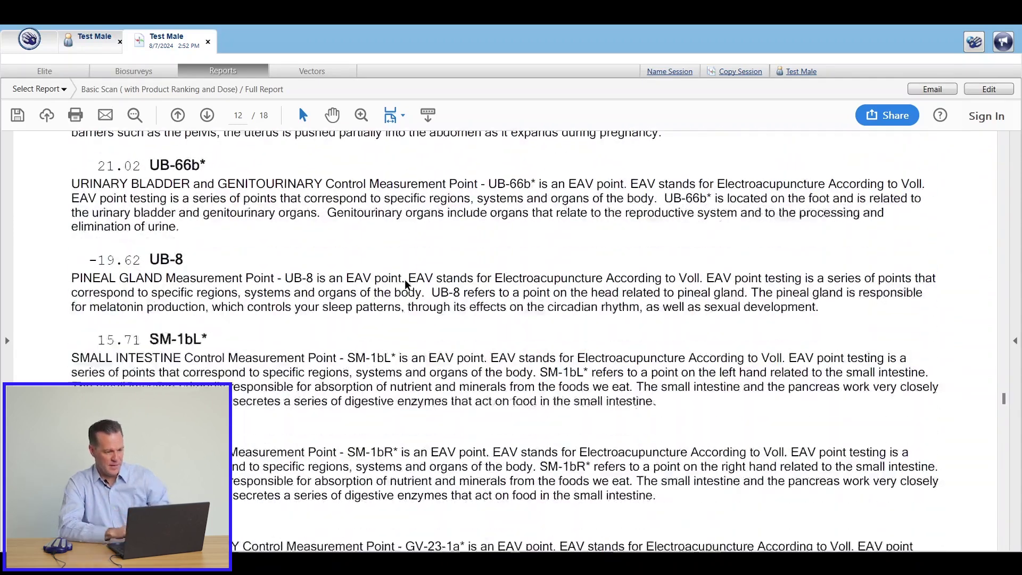
pyautogui.scroll(-20, 404, 279)
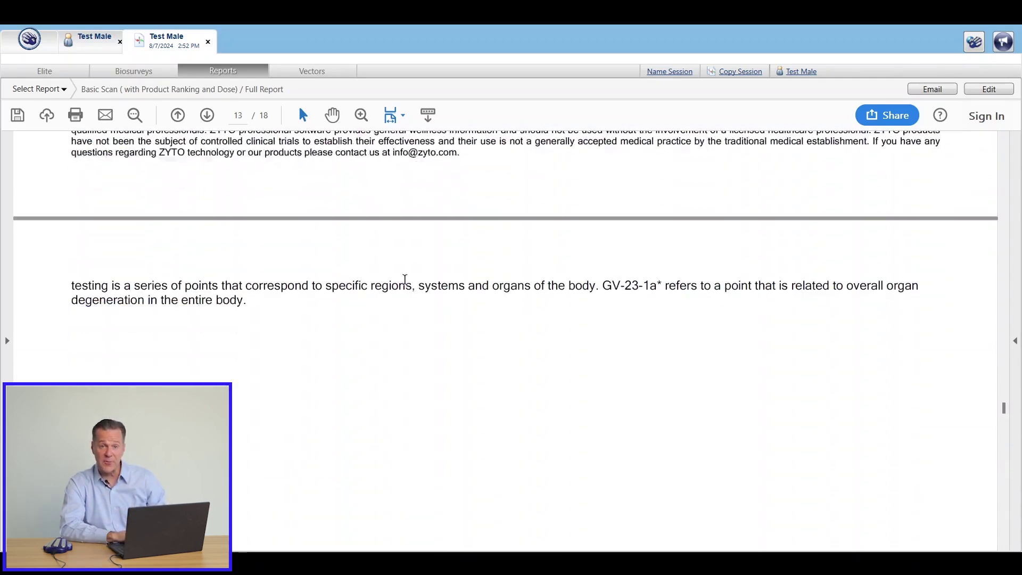
pyautogui.scroll(-5, 405, 285)
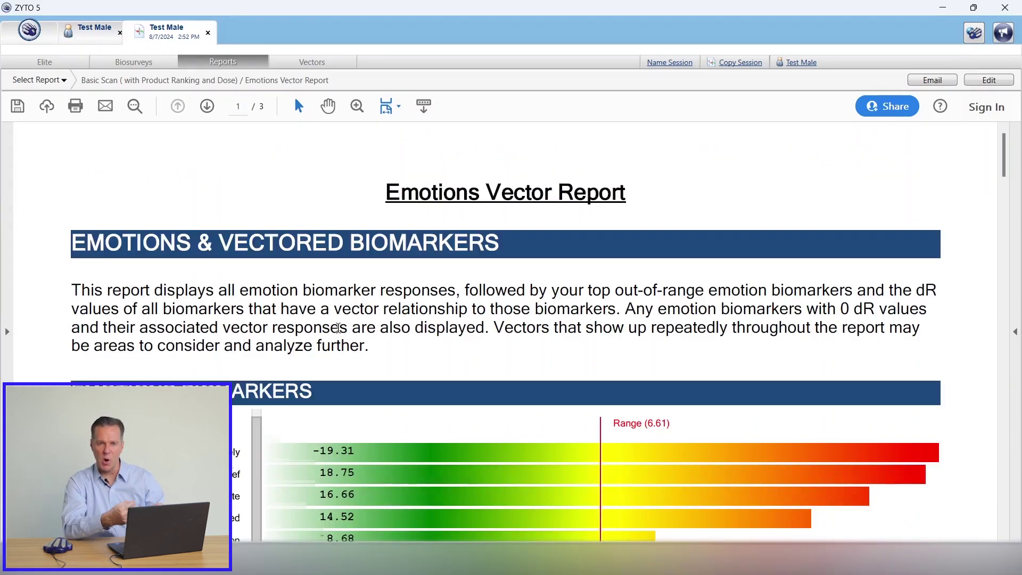
# Scroll down to the Emotions Biomarkers chart, then drag the scrollbar further down the report
pyautogui.scroll(-1, 339, 327)
pyautogui.scroll(-3, 339, 328)
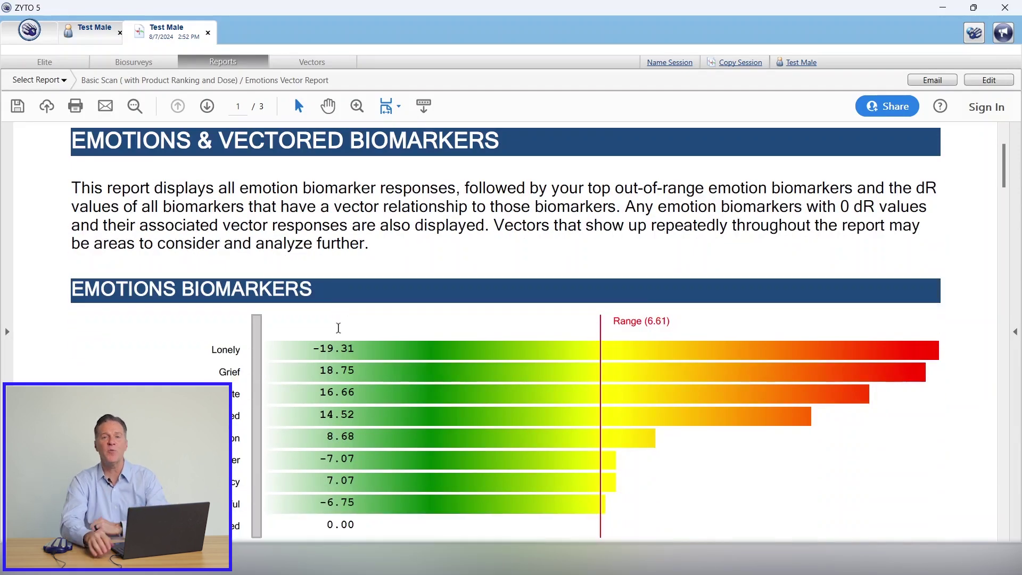
pyautogui.scroll(-5, 338, 327)
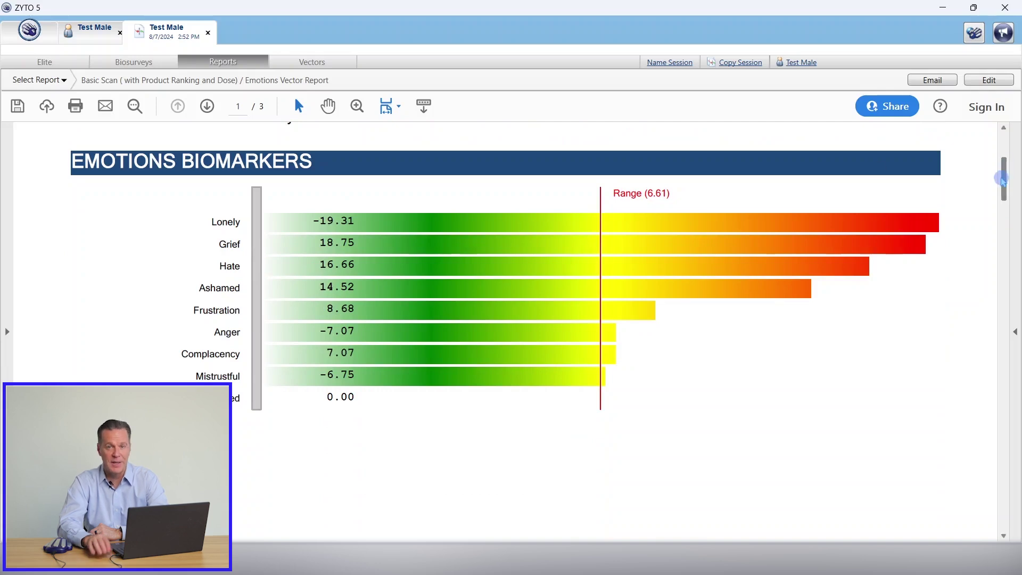
pyautogui.moveTo(999, 185); pyautogui.dragTo(997, 424)
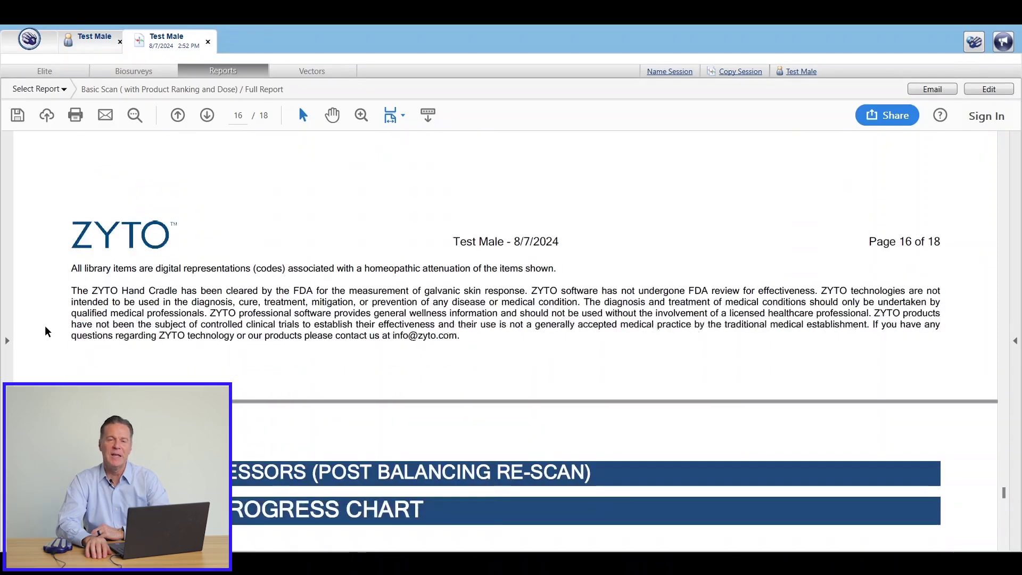
# Read up and down the page 17 Biomarker Progress Chart rows, such as Kidneys at -31.97
pyautogui.scroll(-10, 46, 330)
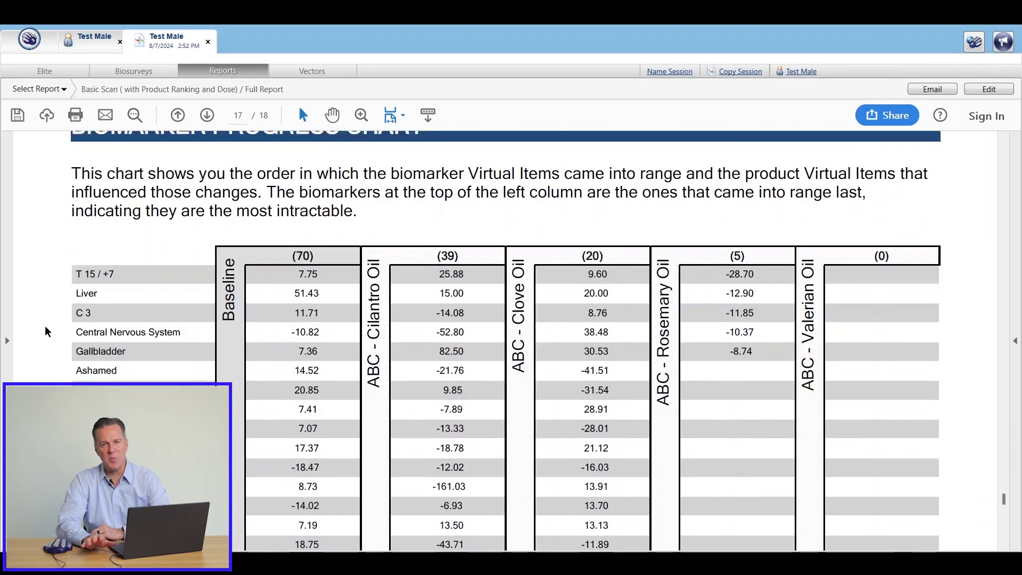
pyautogui.scroll(-2, 46, 332)
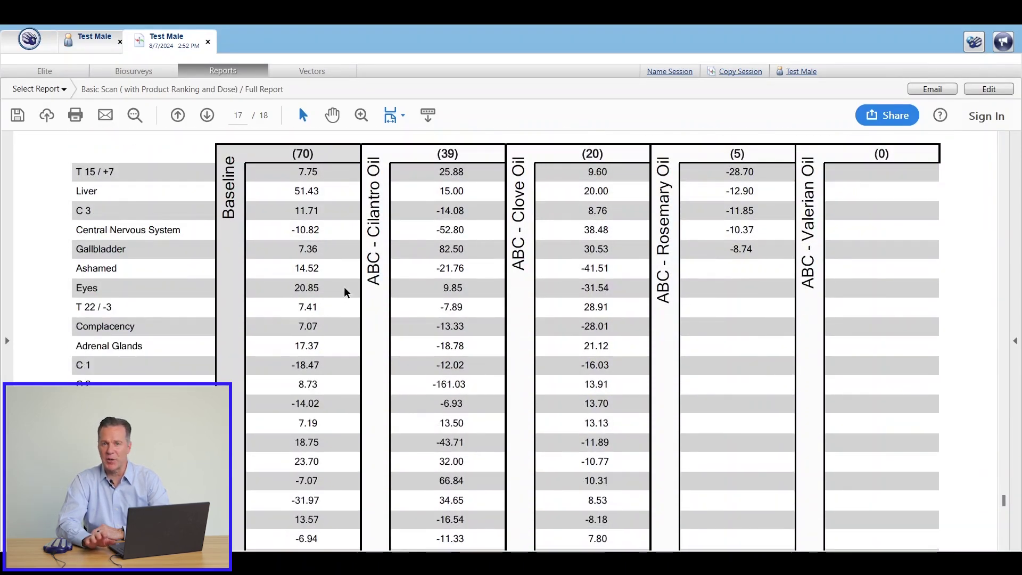
pyautogui.scroll(-3, 319, 164)
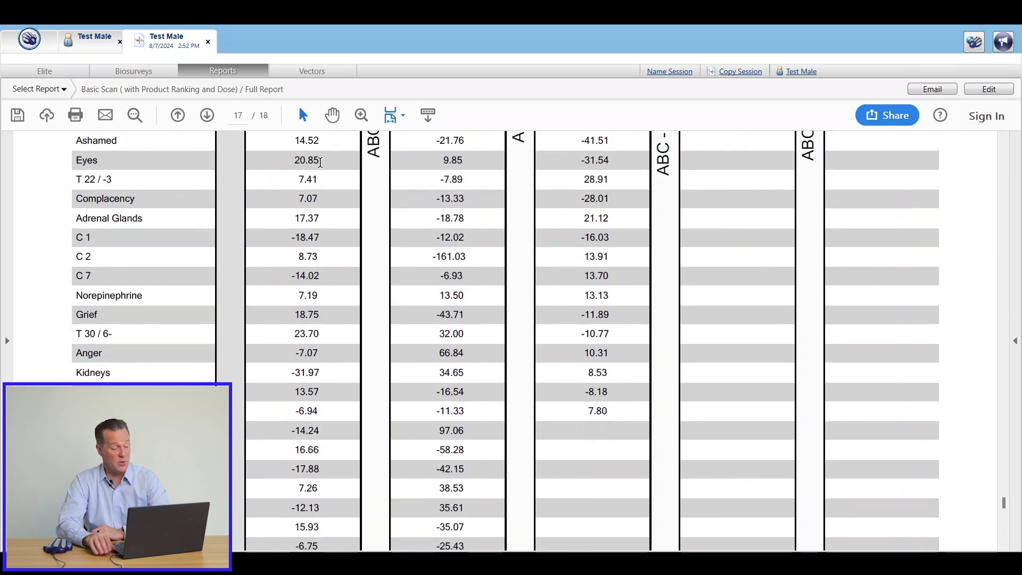
pyautogui.scroll(-5, 319, 162)
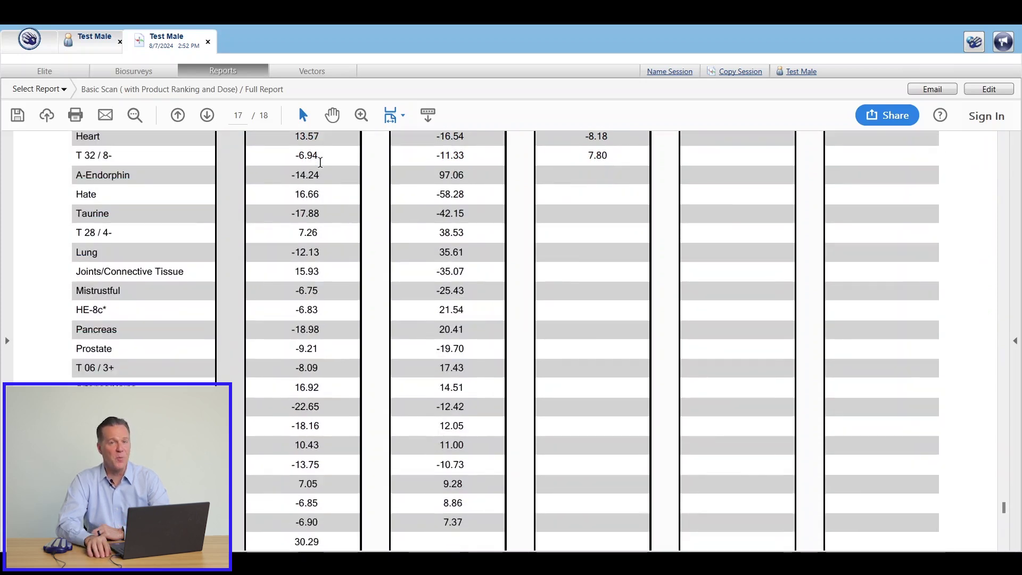
pyautogui.scroll(-2, 320, 162)
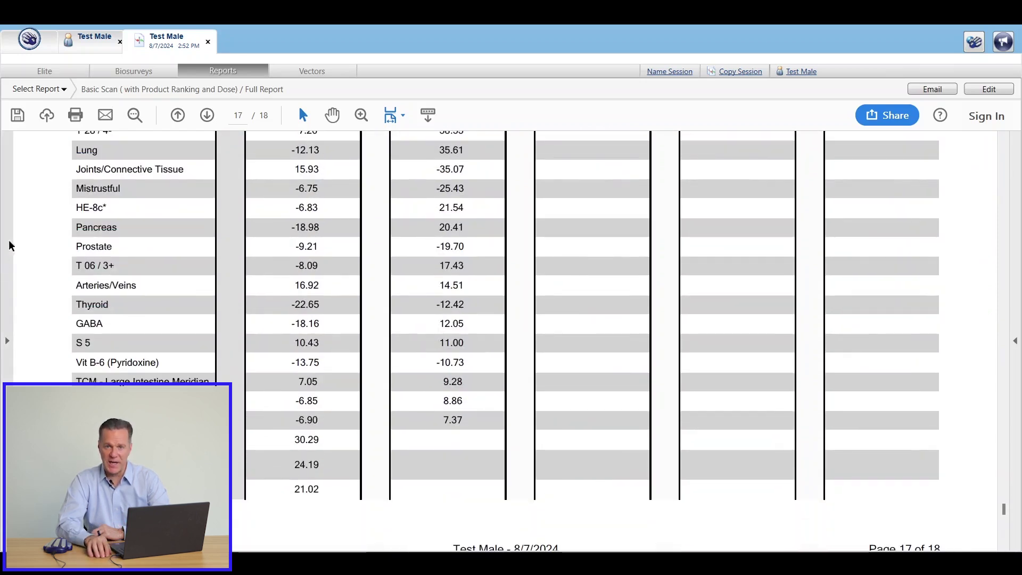
pyautogui.scroll(2, 24, 277)
pyautogui.scroll(5, 24, 277)
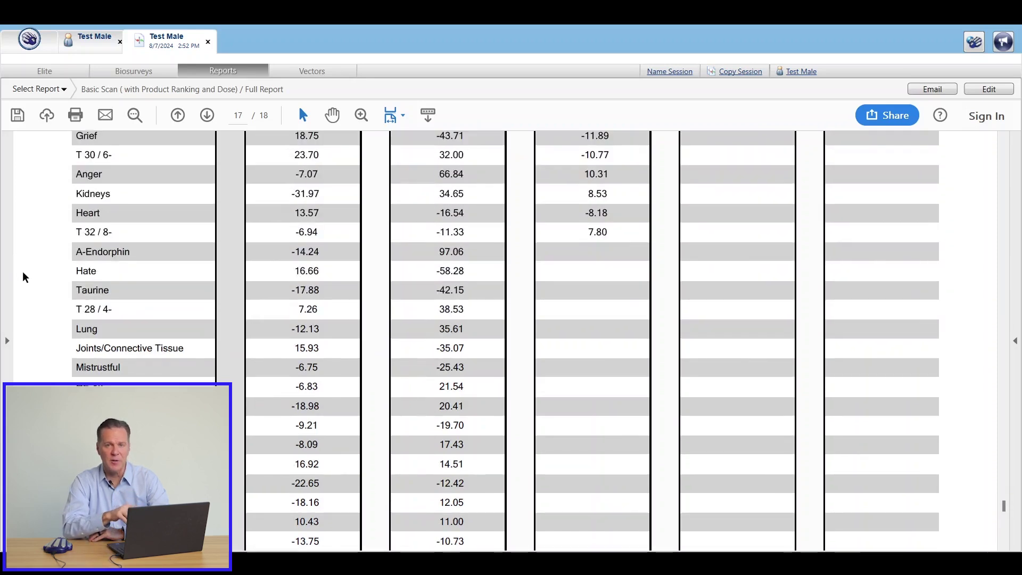
pyautogui.scroll(4, 24, 277)
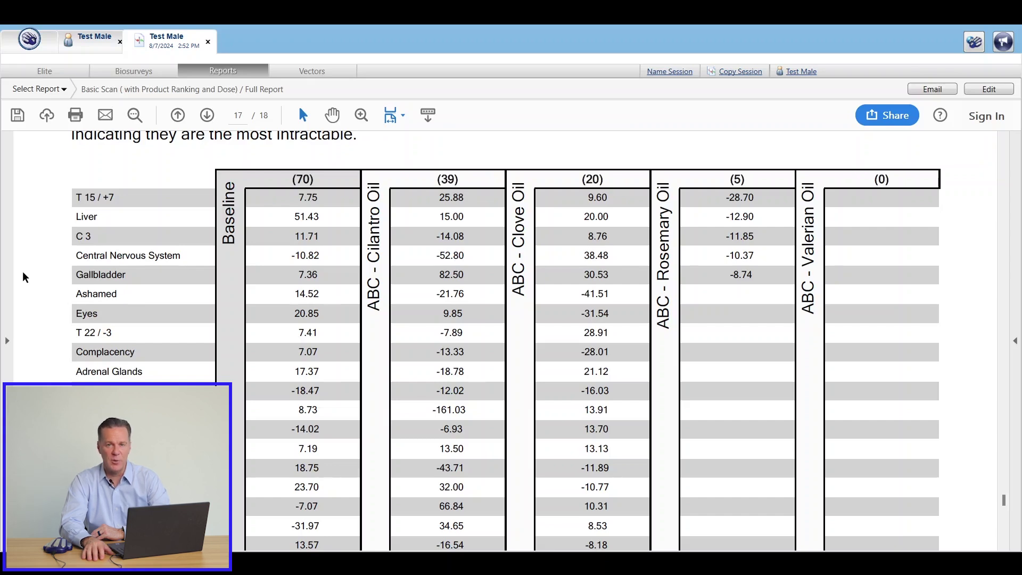
pyautogui.scroll(-5, 440, 318)
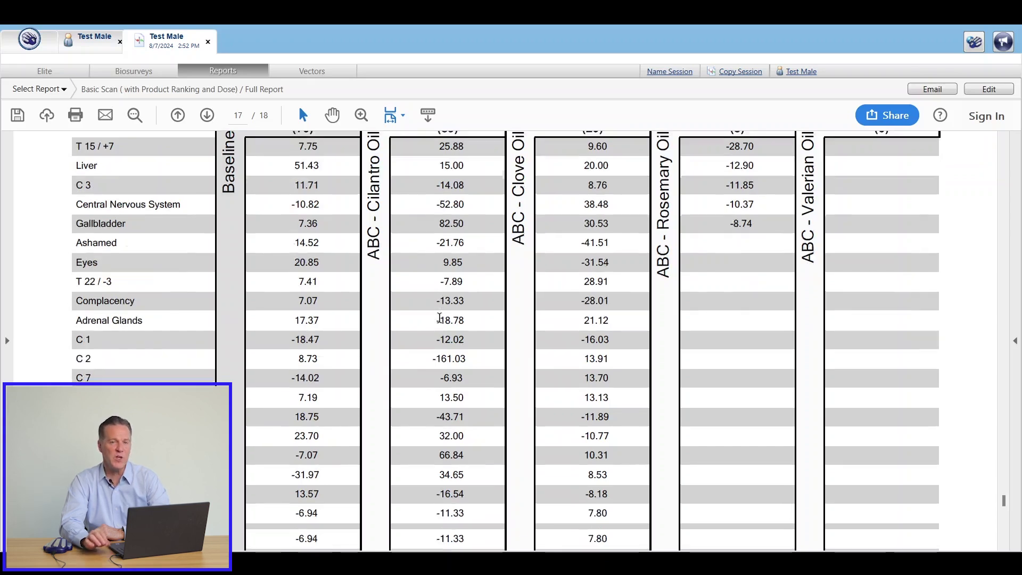
pyautogui.scroll(-10, 439, 318)
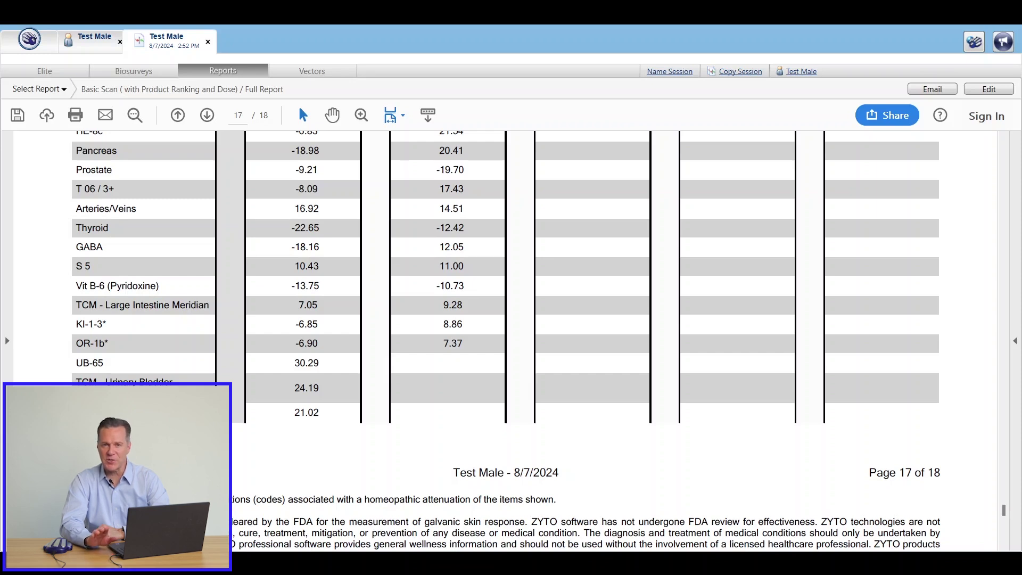
pyautogui.scroll(5, 506, 342)
# Scroll back up to the top of the Biomarker Progress Chart
pyautogui.scroll(4, 507, 341)
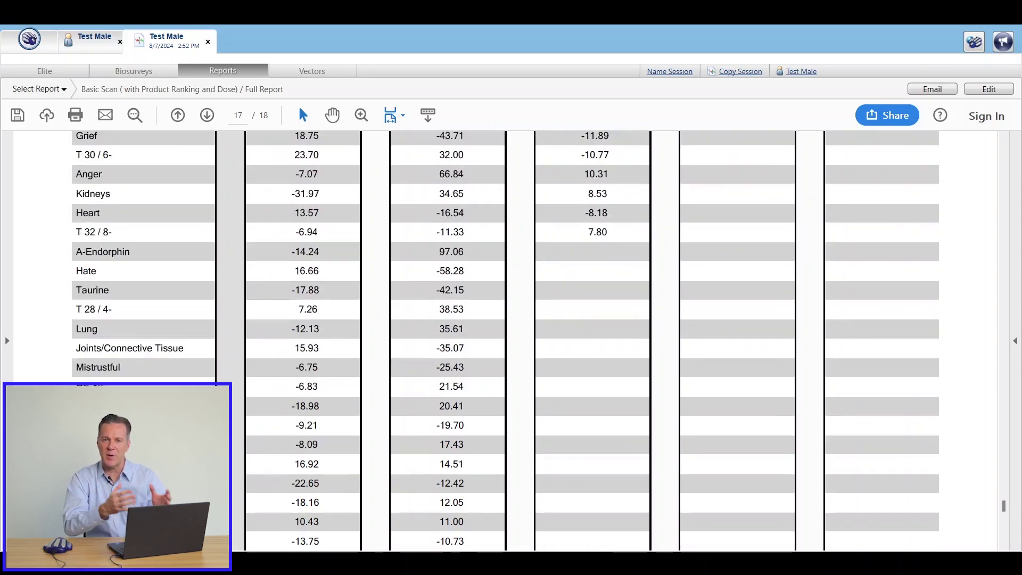
pyautogui.scroll(4, 506, 342)
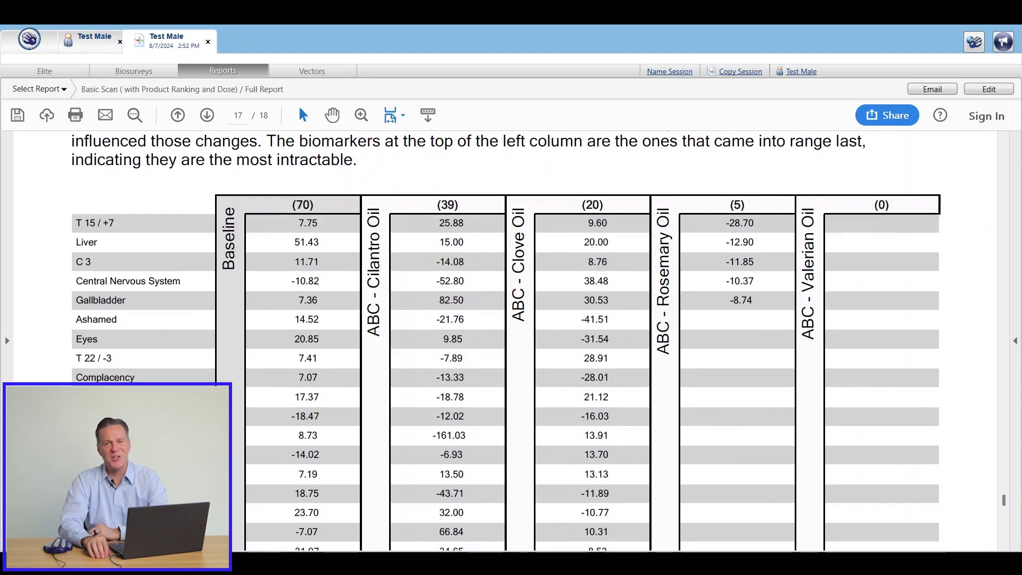
pyautogui.scroll(2, 506, 342)
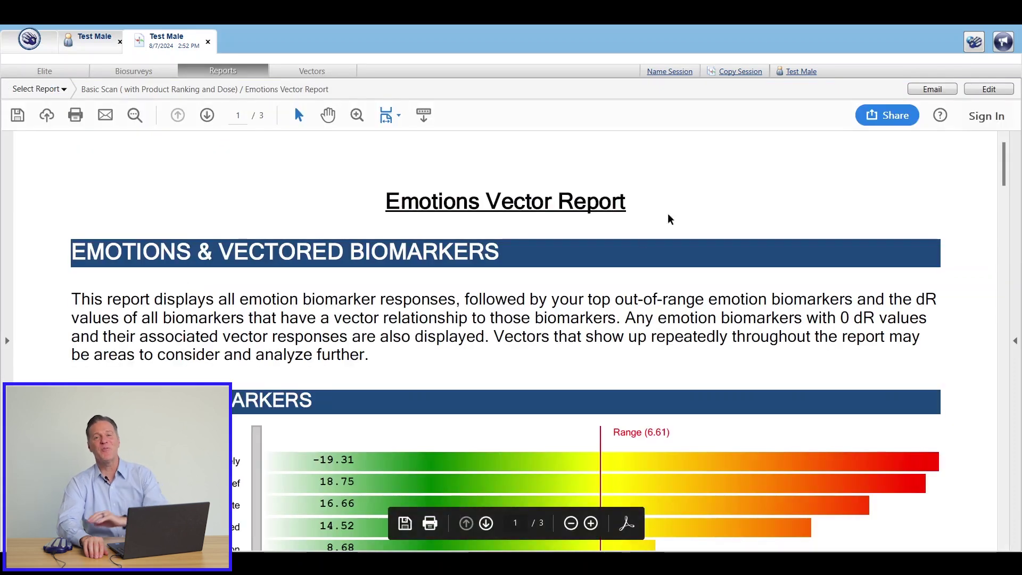
# Move through the Emotions Vector Report to page 3's vector lists, e.g. Small Intestine Meridian 19.07
pyautogui.click(1001, 158)
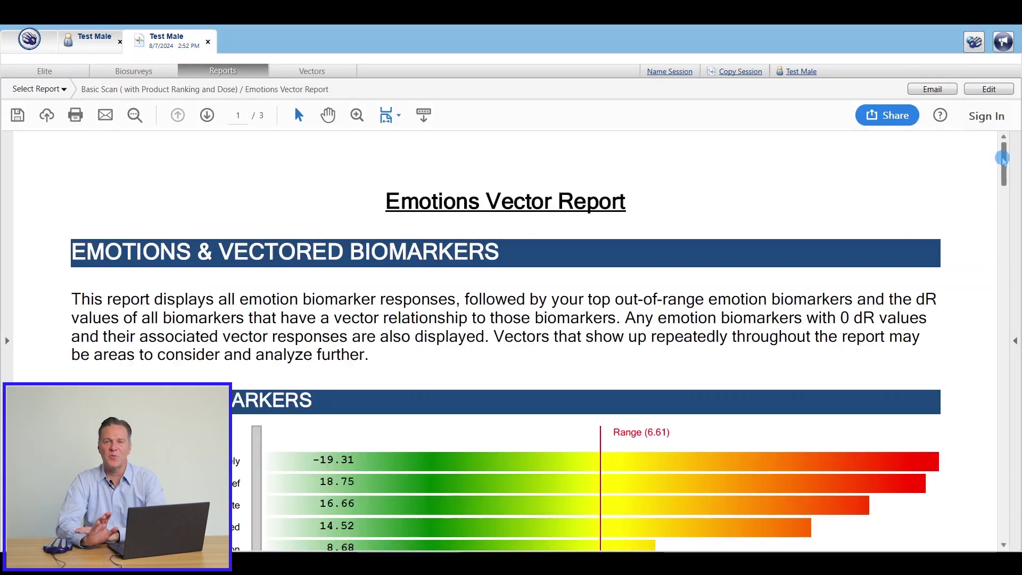
pyautogui.moveTo(1001, 159); pyautogui.dragTo(1005, 300)
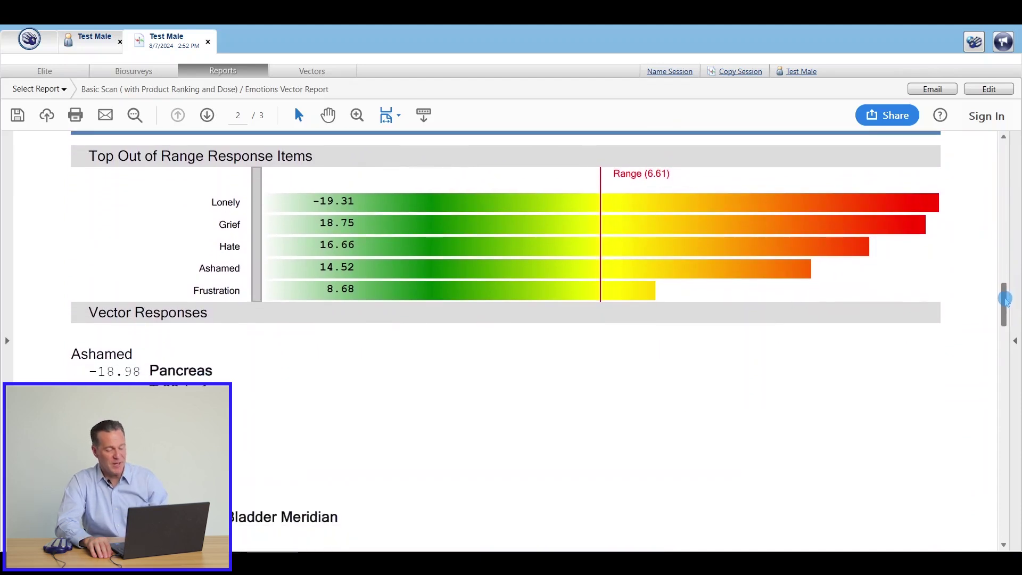
pyautogui.moveTo(1005, 299); pyautogui.dragTo(981, 419)
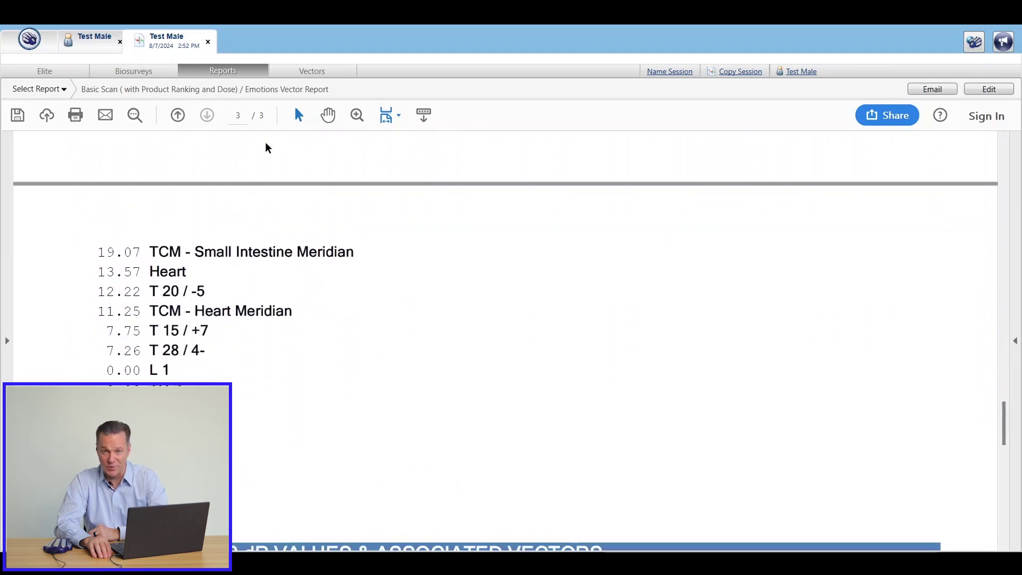
pyautogui.click(42, 89)
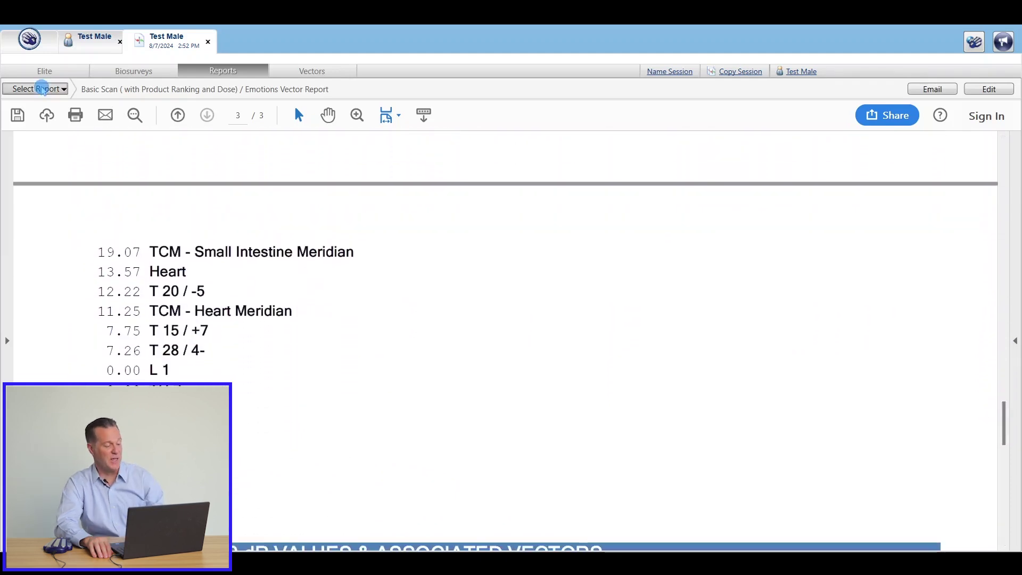